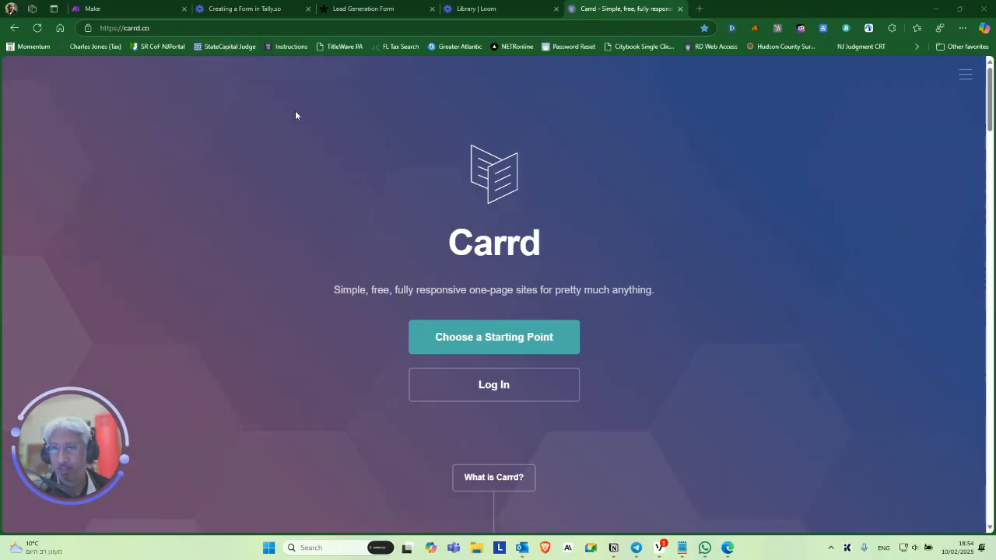
Scroll the carrd.co homepage and open its hamburger navigation menu
click(136, 26)
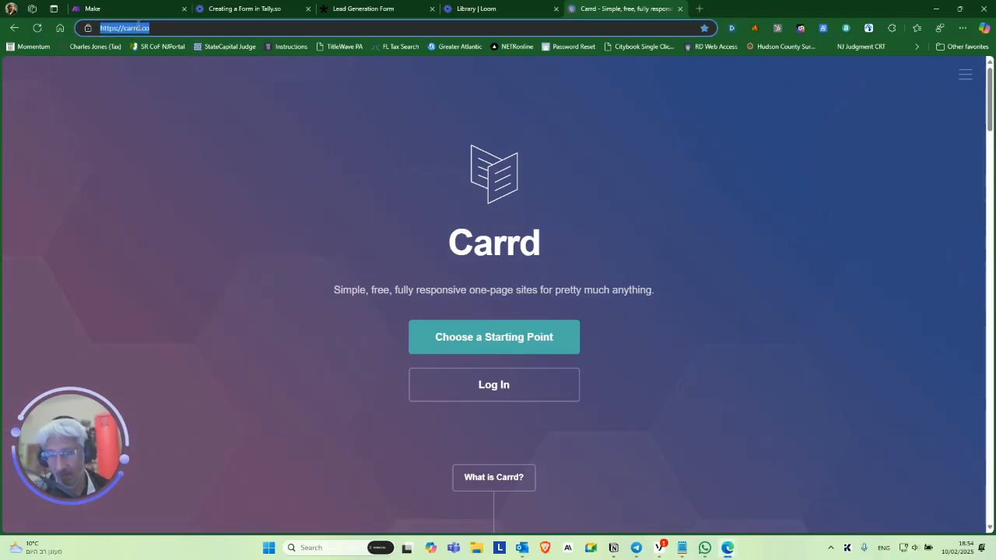
scroll(638, 252, down, 2)
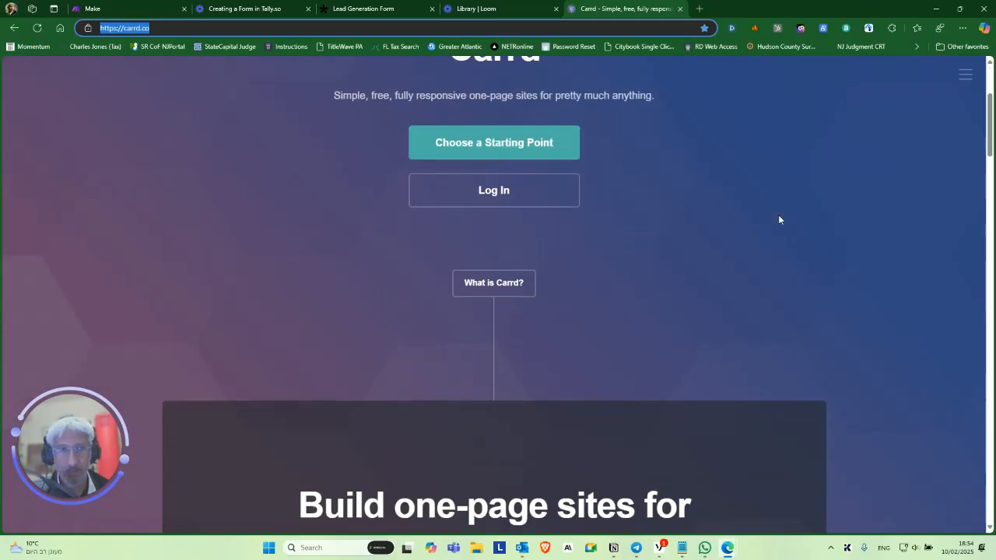
click(967, 76)
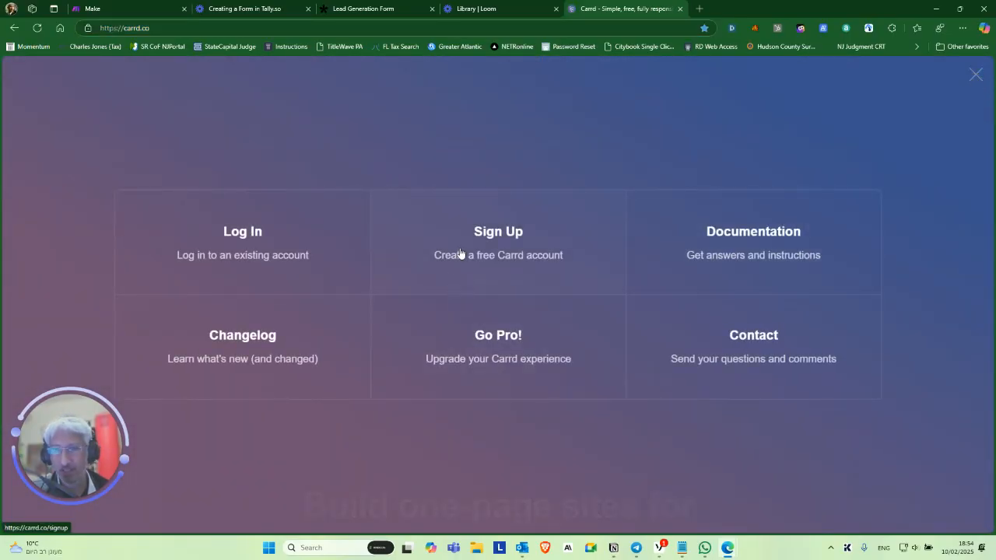
Go to the Go Pro! page and review its features and Compare Plans table
click(499, 331)
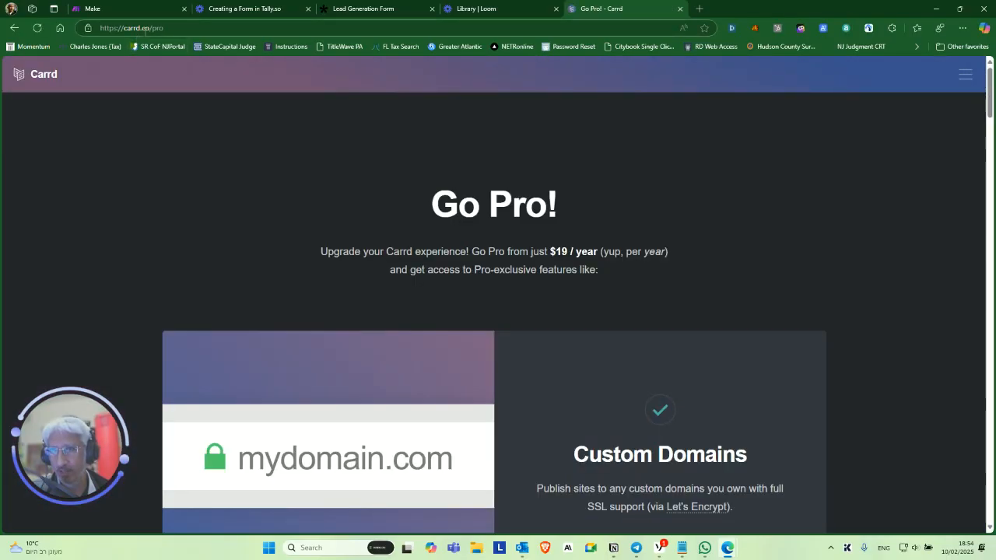
scroll(441, 188, down, 3)
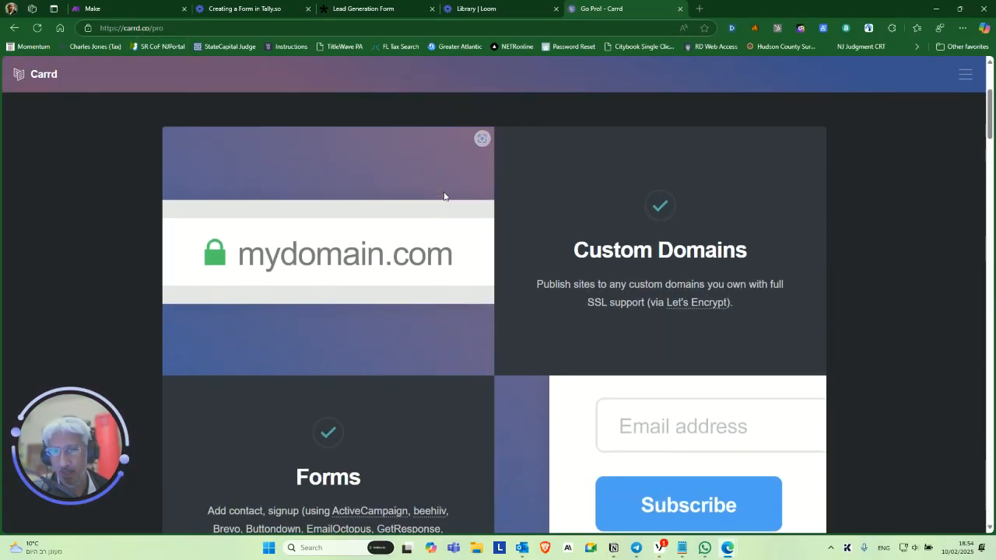
scroll(459, 233, down, 3)
scroll(475, 270, down, 10)
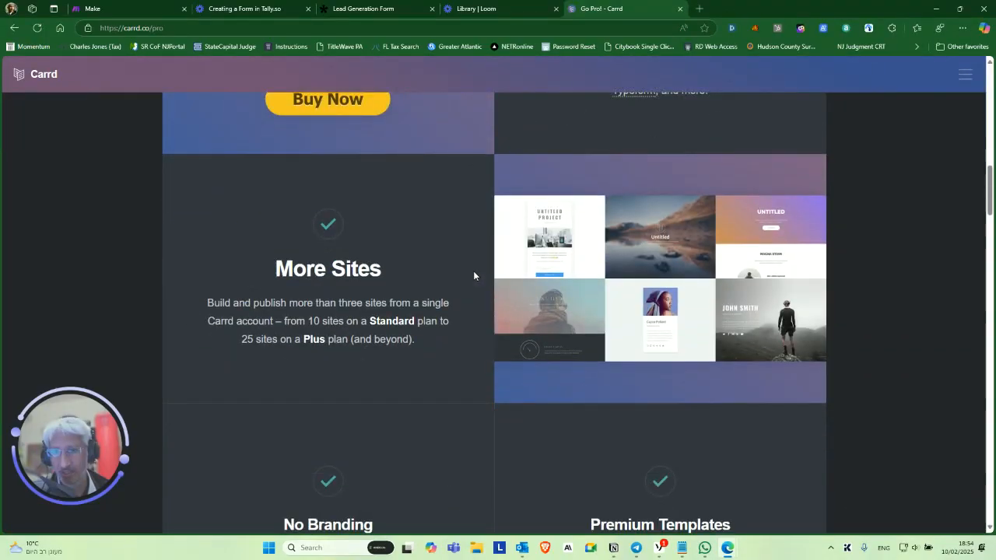
scroll(489, 281, down, 8)
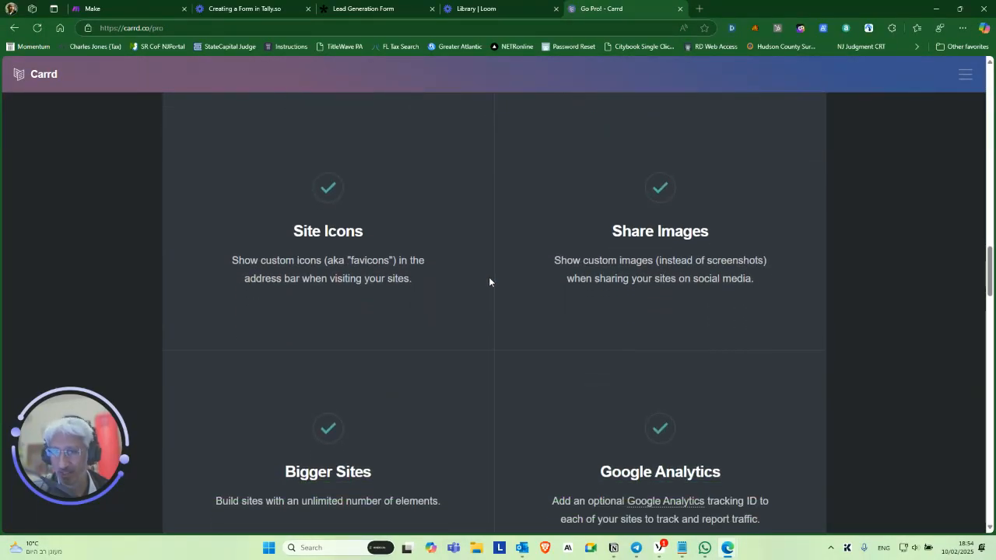
scroll(490, 276, down, 3)
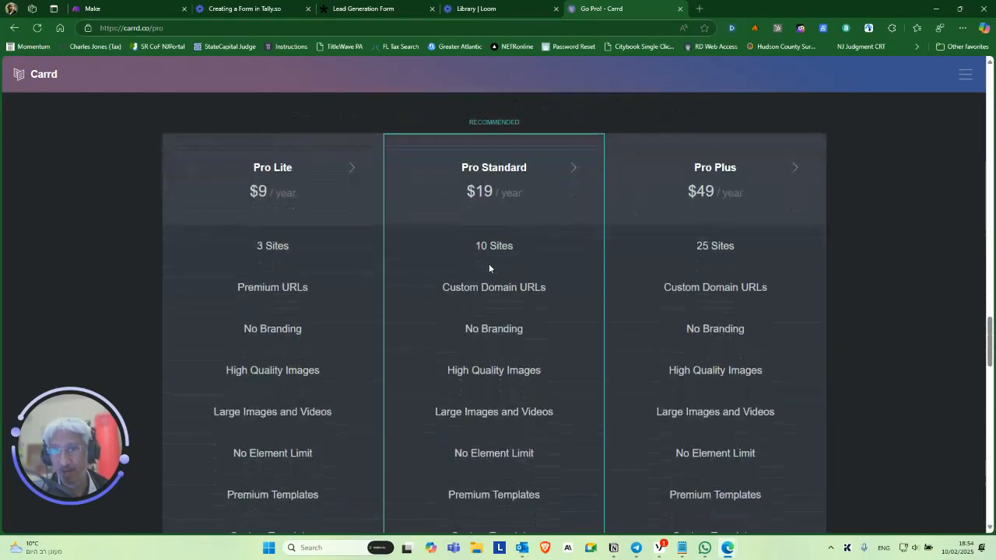
scroll(202, 231, down, 1)
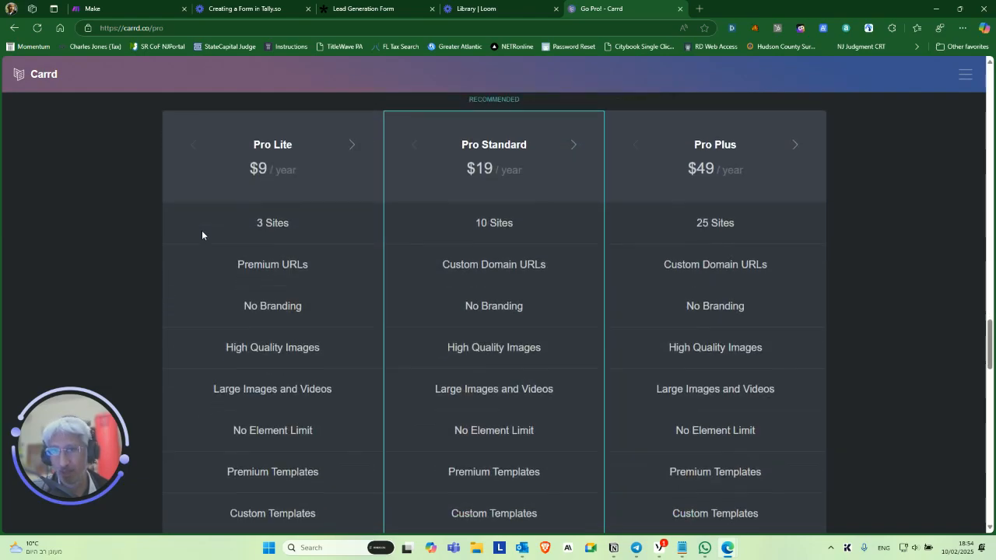
scroll(471, 169, up, 1)
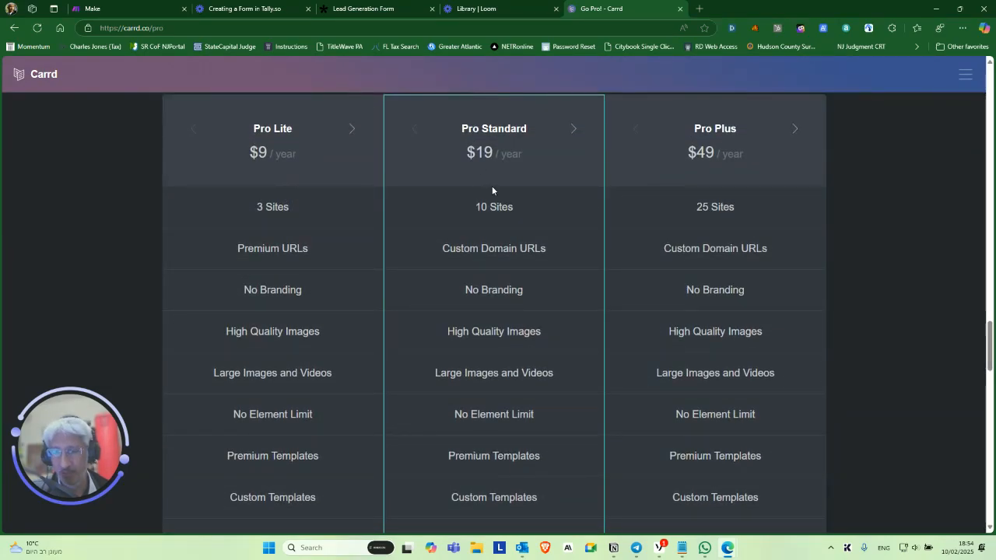
scroll(499, 195, down, 4)
scroll(511, 212, down, 3)
scroll(521, 221, up, 4)
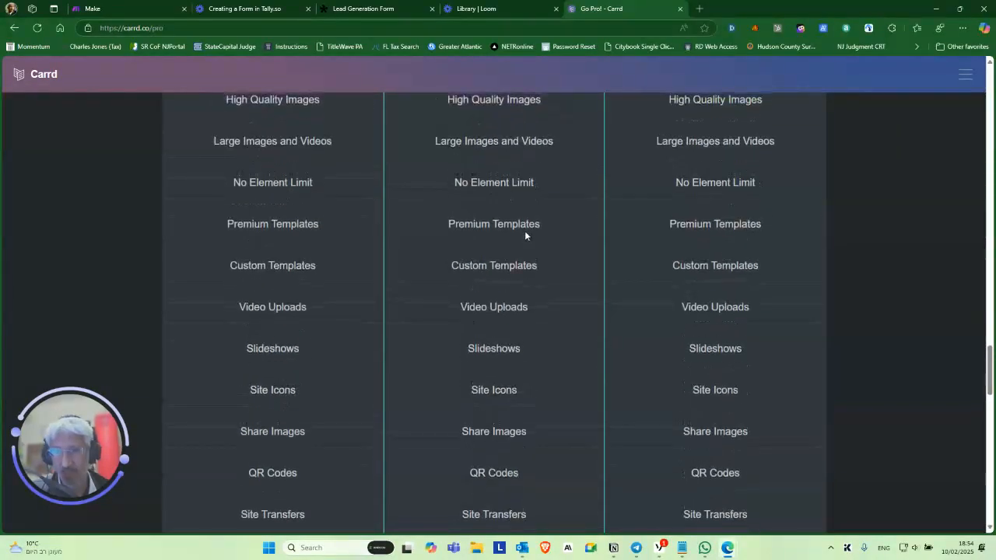
scroll(525, 230, up, 4)
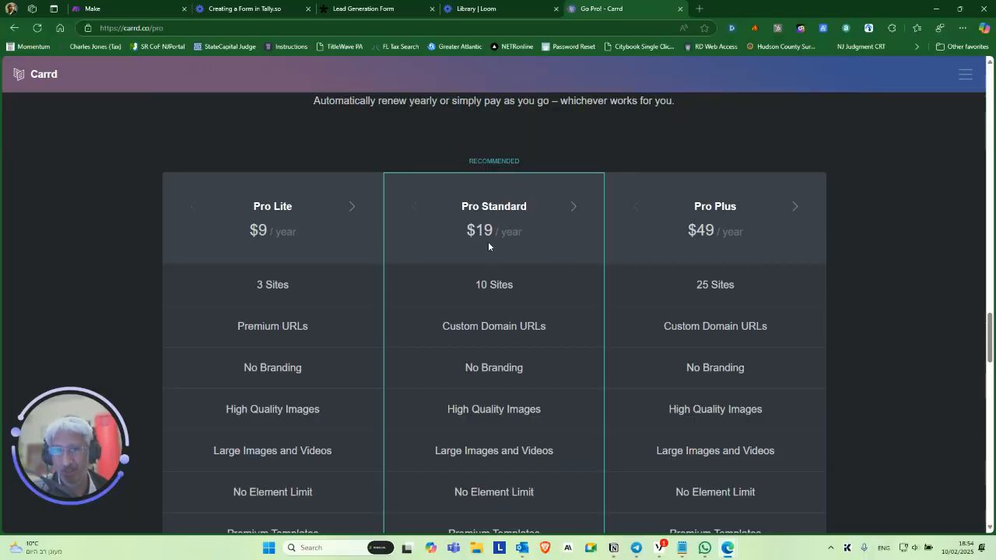
scroll(498, 249, down, 2)
scroll(499, 279, down, 9)
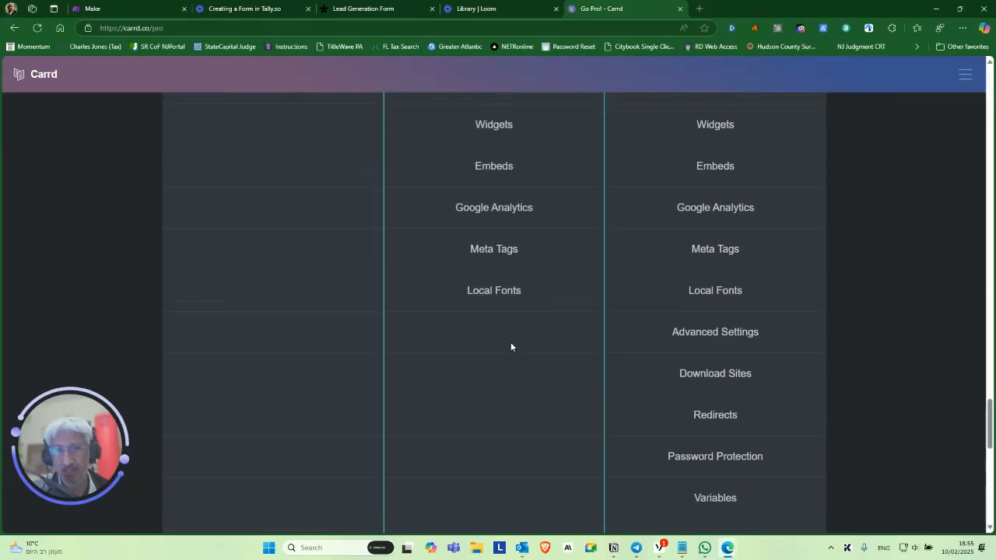
scroll(508, 311, up, 2)
Check the Forms feature description, then reopen the site's main menu
double_click(486, 269)
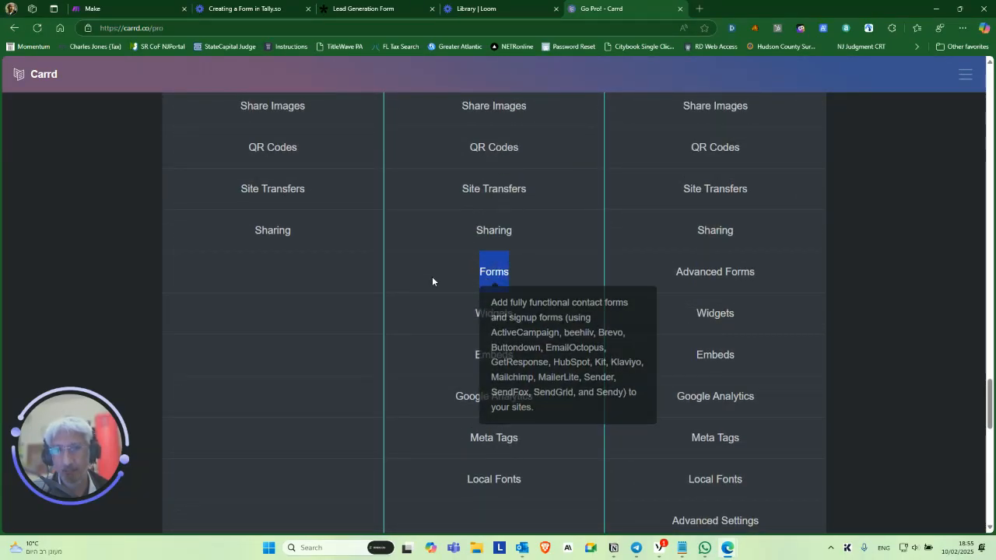
scroll(440, 267, up, 1)
scroll(456, 290, up, 20)
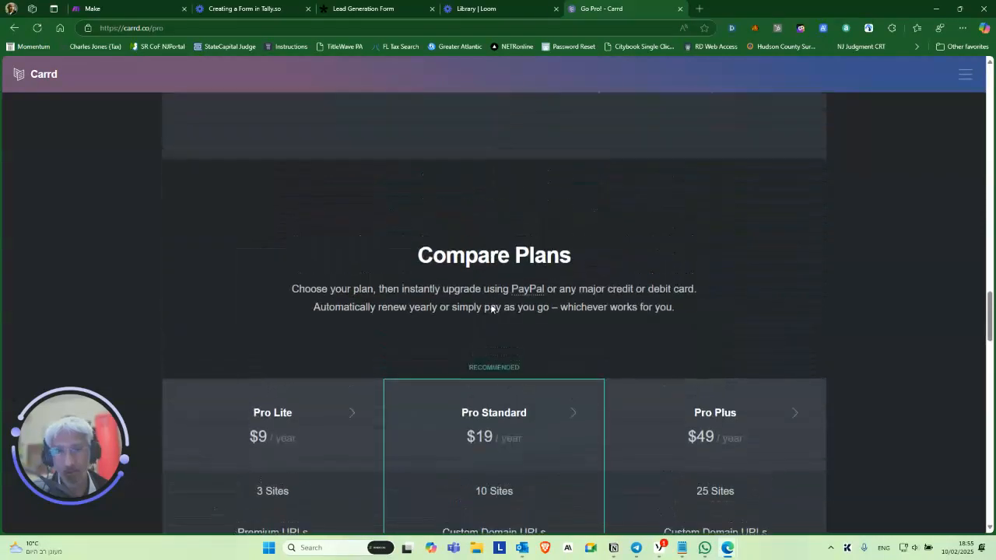
scroll(573, 246, up, 15)
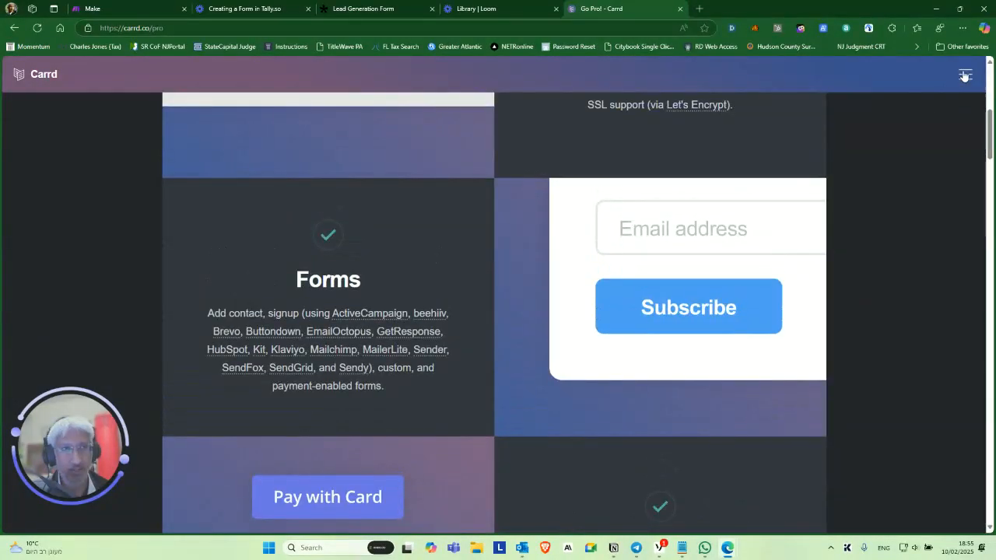
click(965, 75)
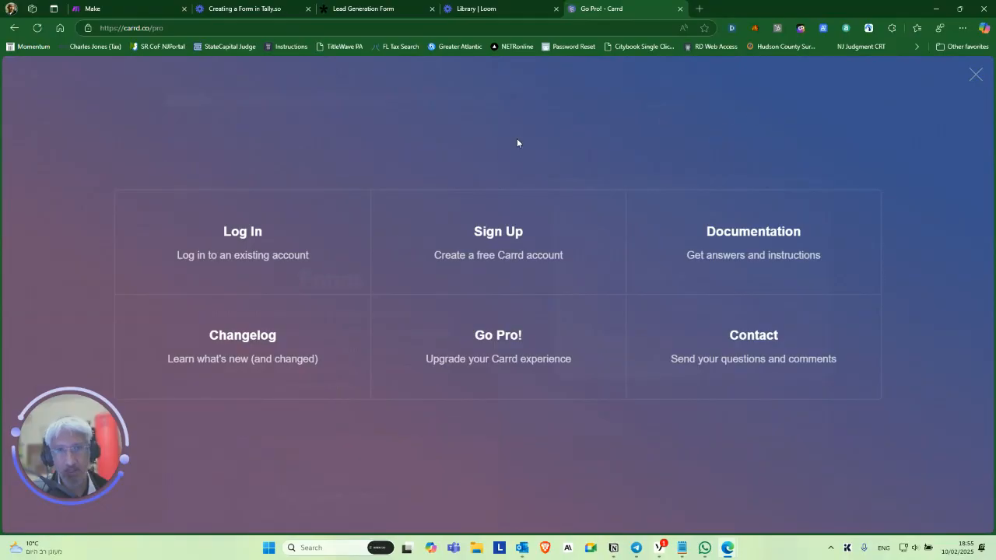
On the Sign Up form, autofill the name and replace the email with the account's e-mail address
click(481, 233)
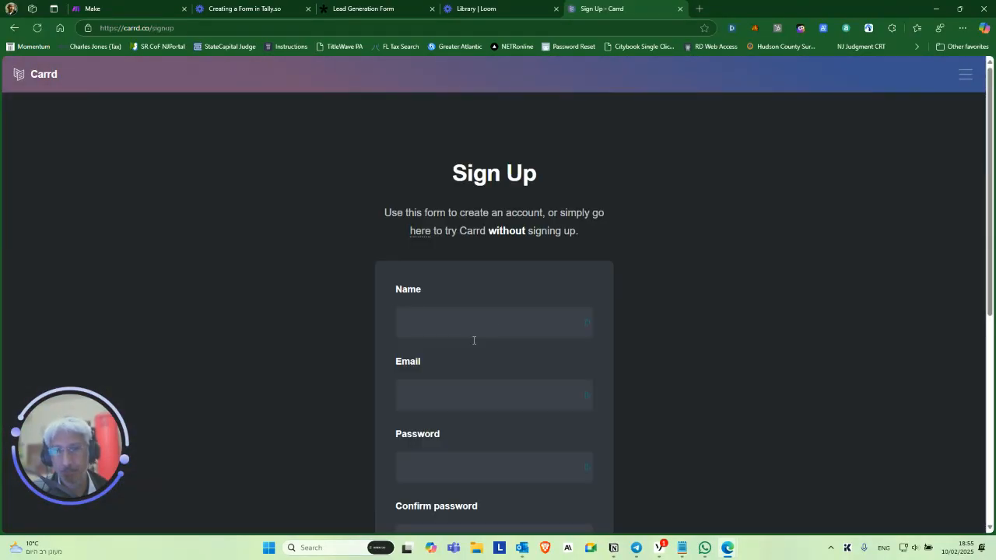
click(473, 327)
scroll(475, 312, down, 1)
click(478, 295)
scroll(472, 334, down, 1)
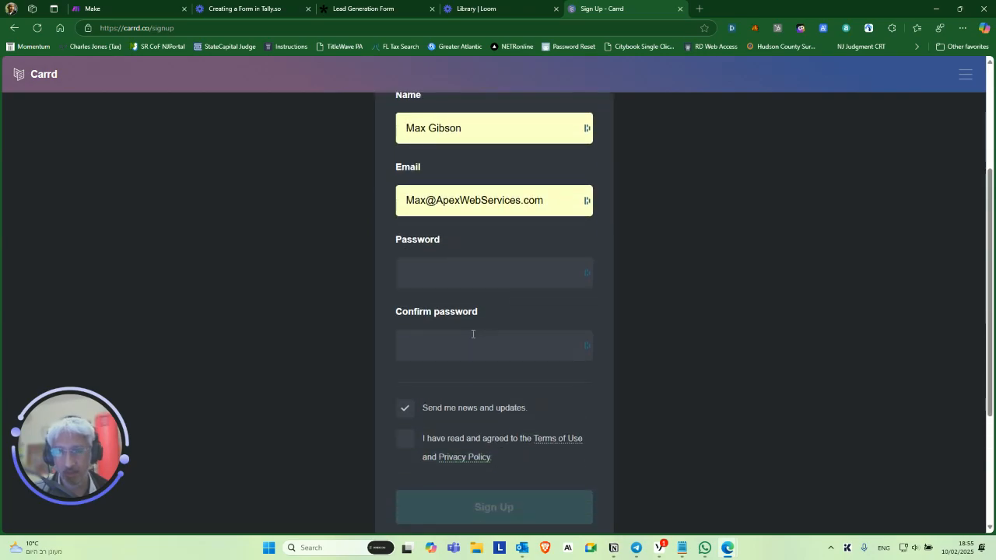
click(480, 200)
scroll(506, 311, down, 3)
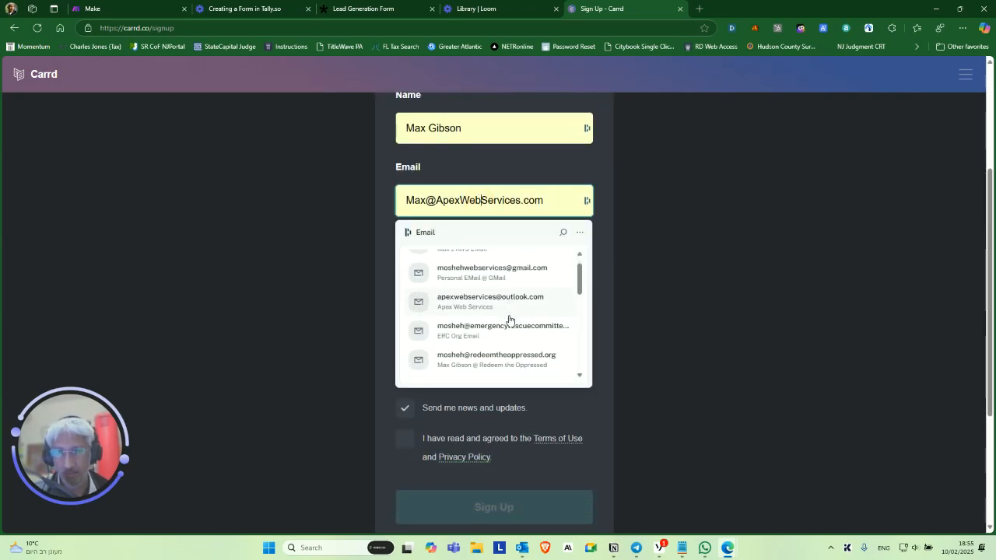
triple_click(490, 206)
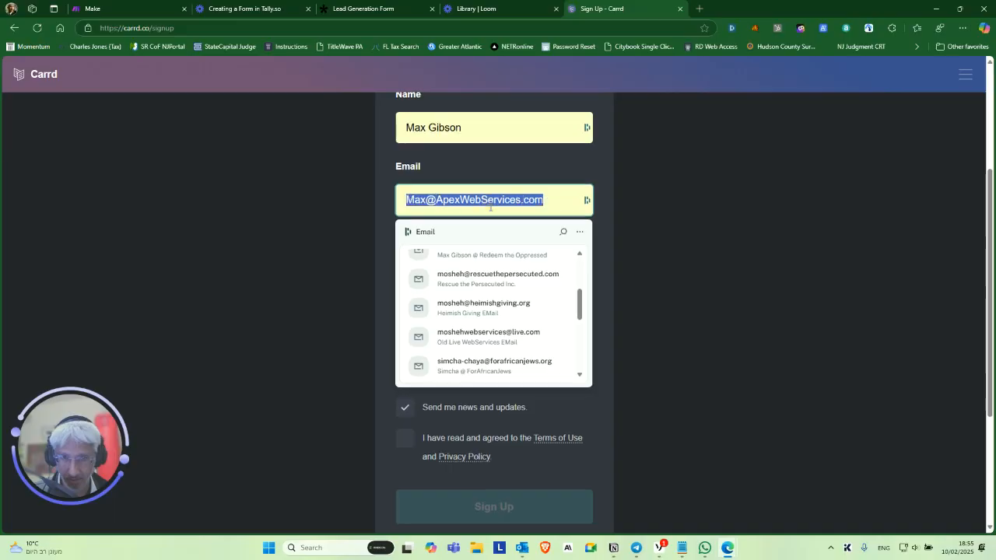
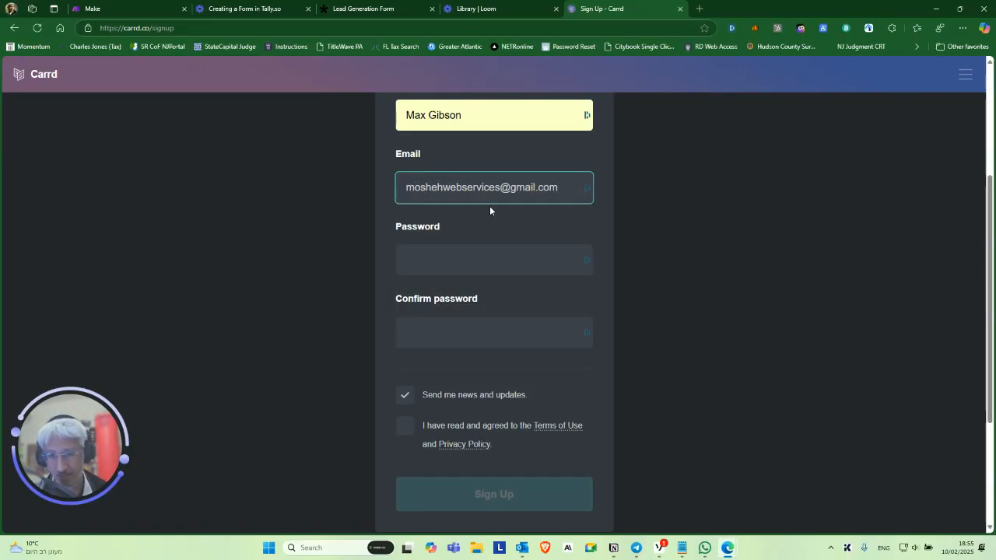
key(Tab)
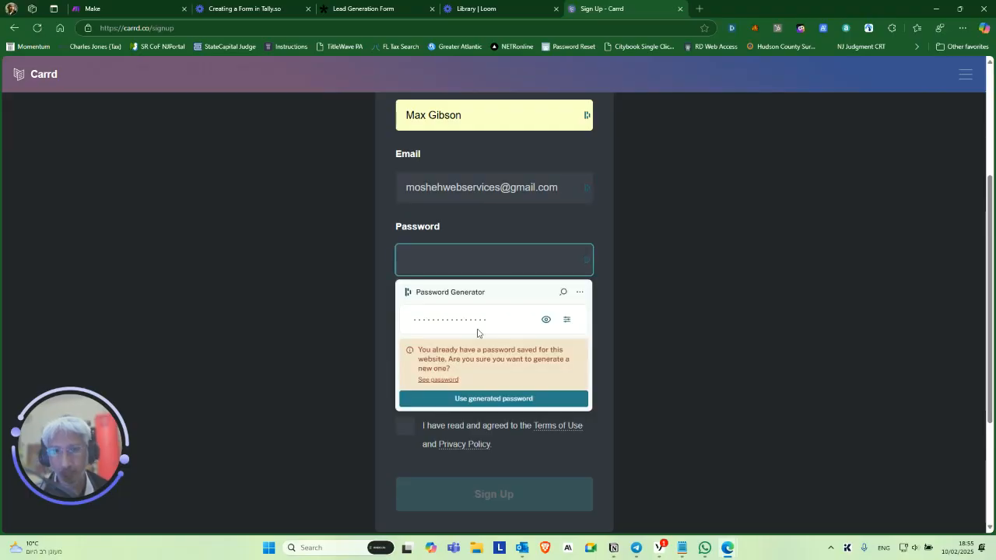
Use a generated password saved as a new Dashlane login, accept the terms, and sign up
click(479, 398)
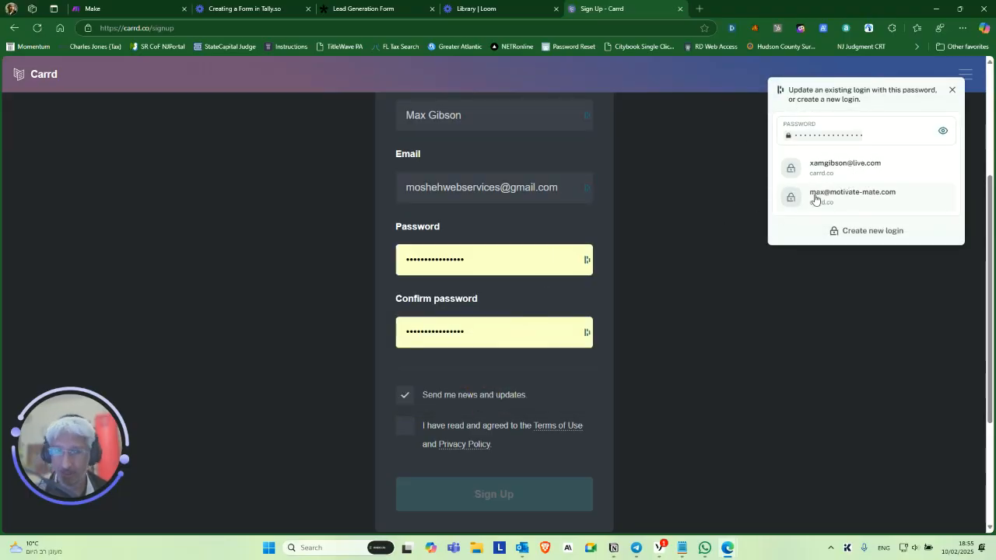
click(842, 233)
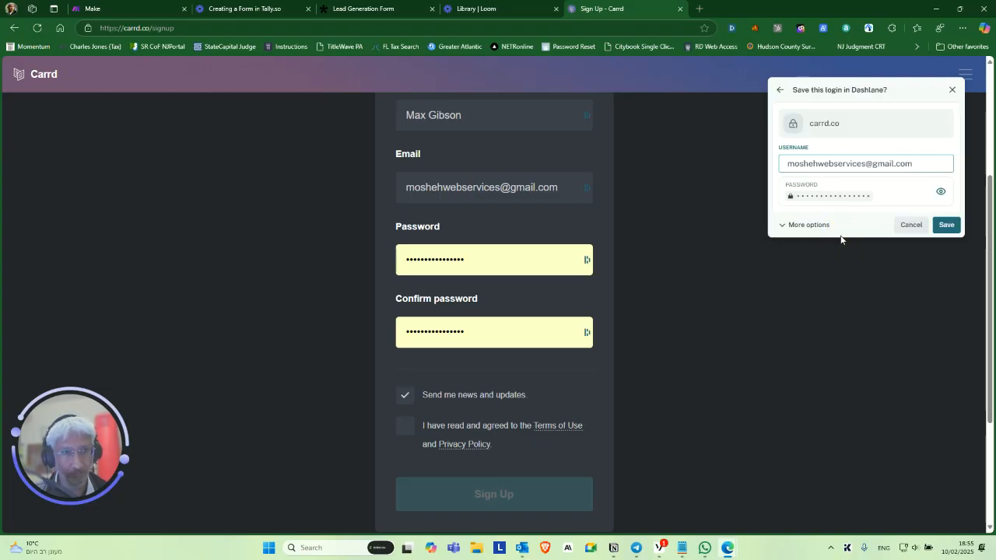
click(948, 226)
scroll(438, 368, down, 1)
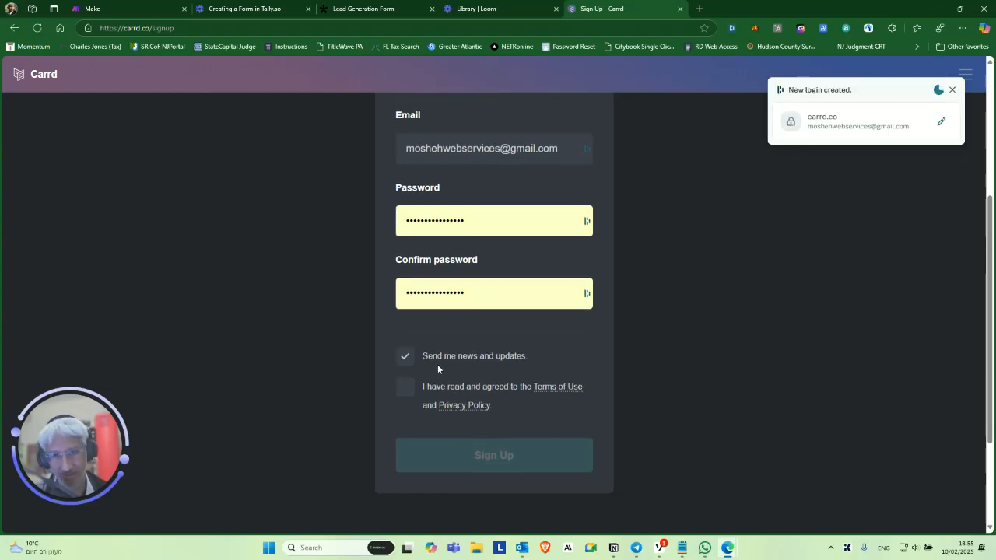
click(404, 393)
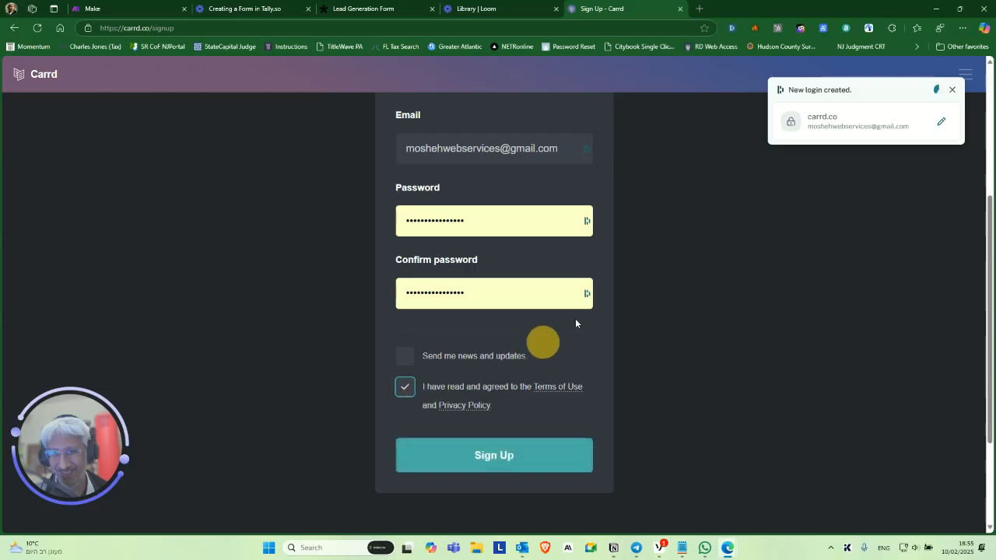
click(420, 467)
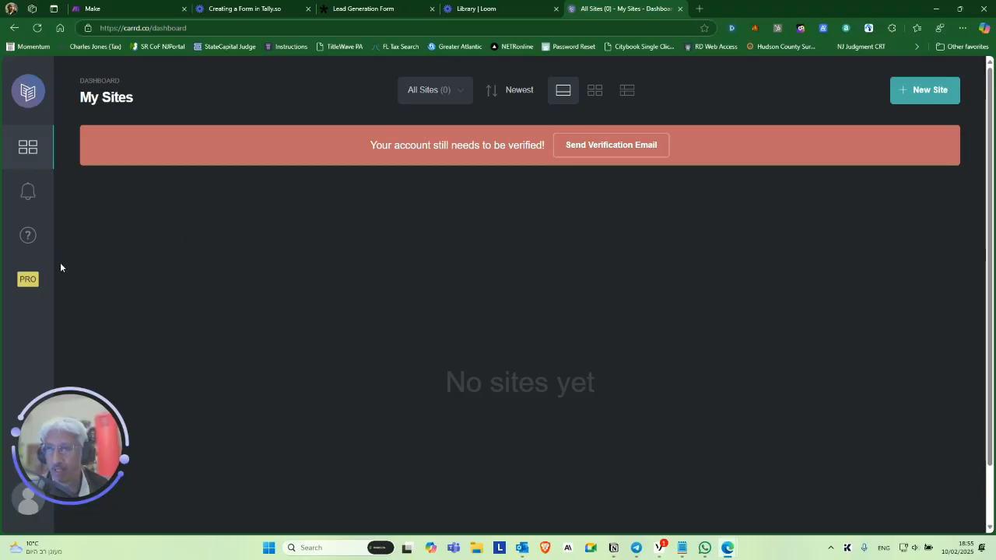
Open My Account's Plan section showing the free Basic plan at $0/year, Active
click(27, 279)
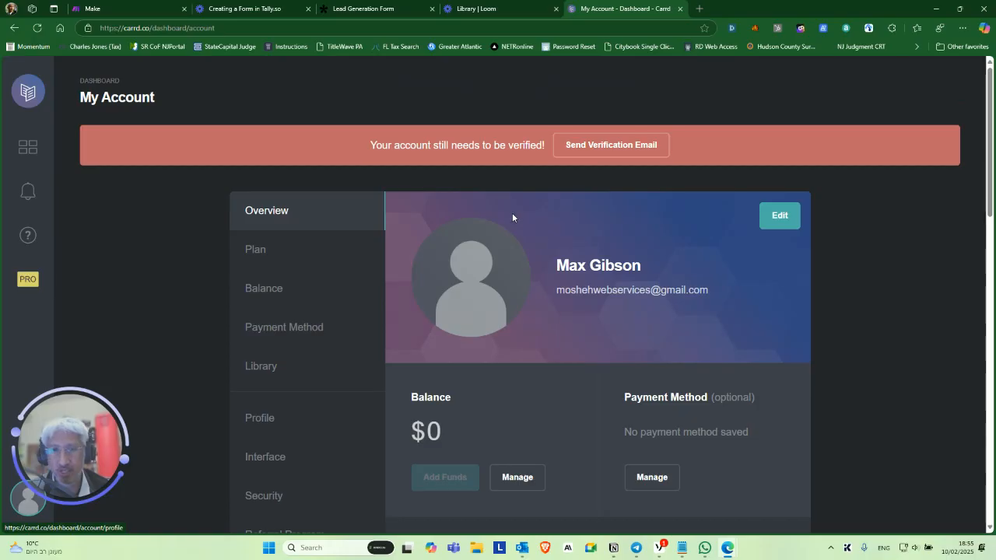
scroll(521, 223, down, 3)
scroll(567, 246, up, 1)
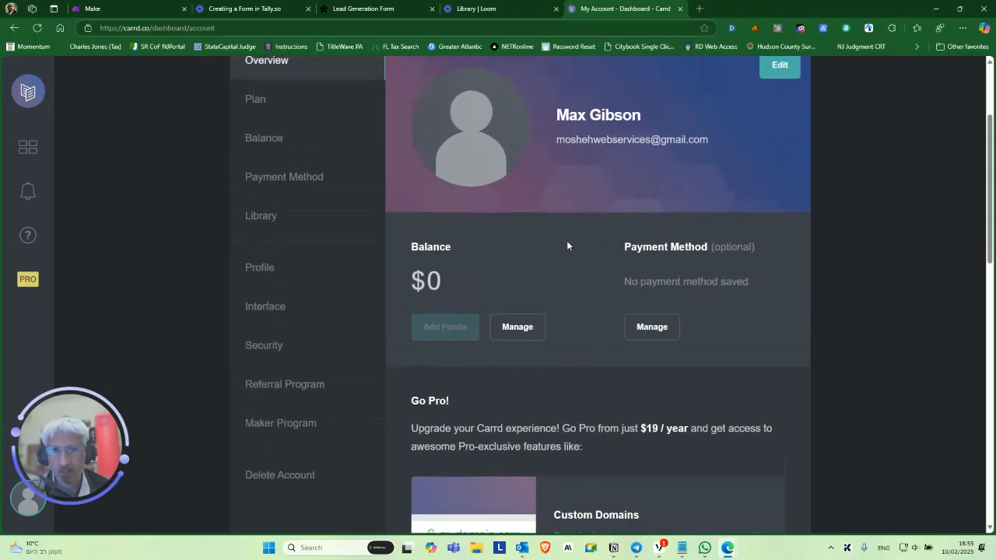
scroll(567, 241, up, 2)
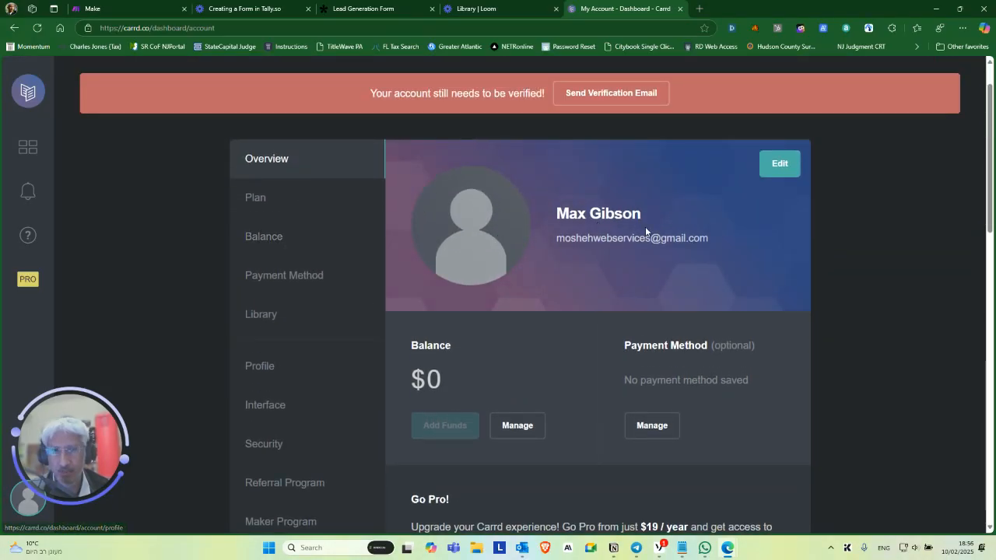
scroll(648, 233, down, 4)
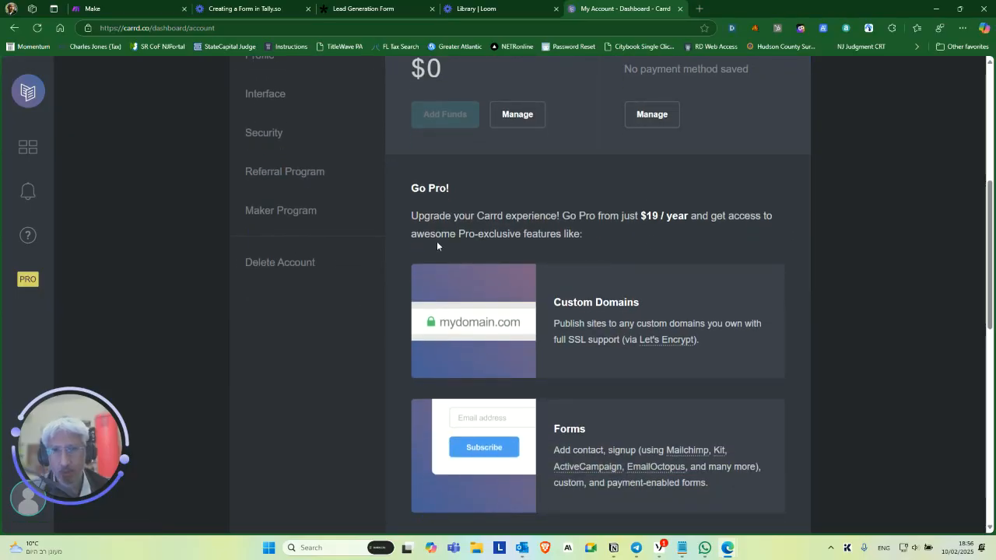
scroll(592, 265, down, 6)
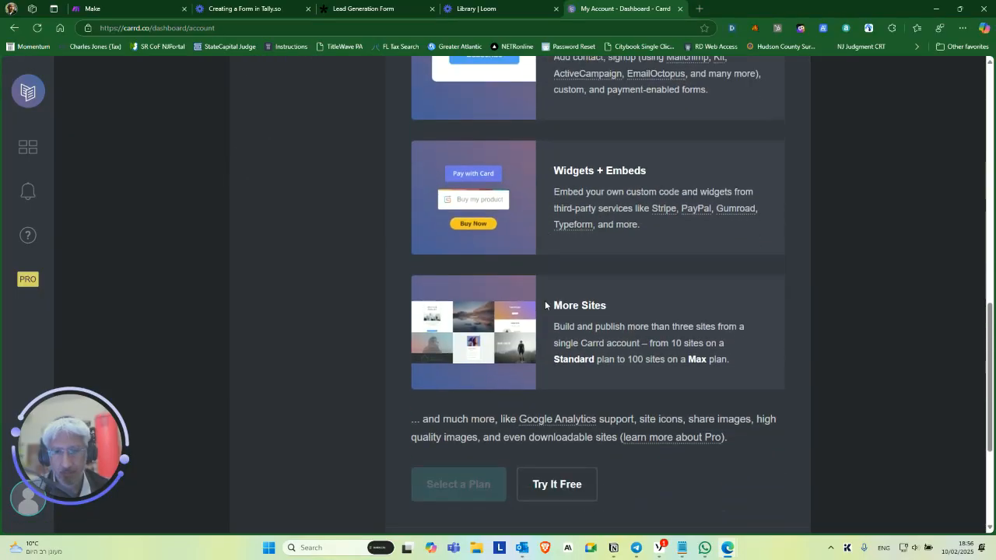
scroll(544, 306, down, 2)
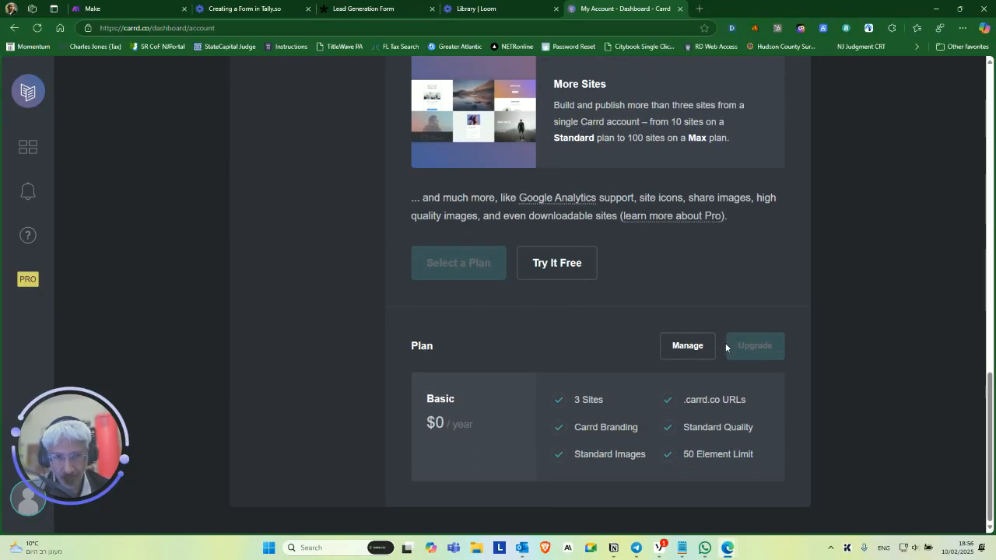
click(688, 345)
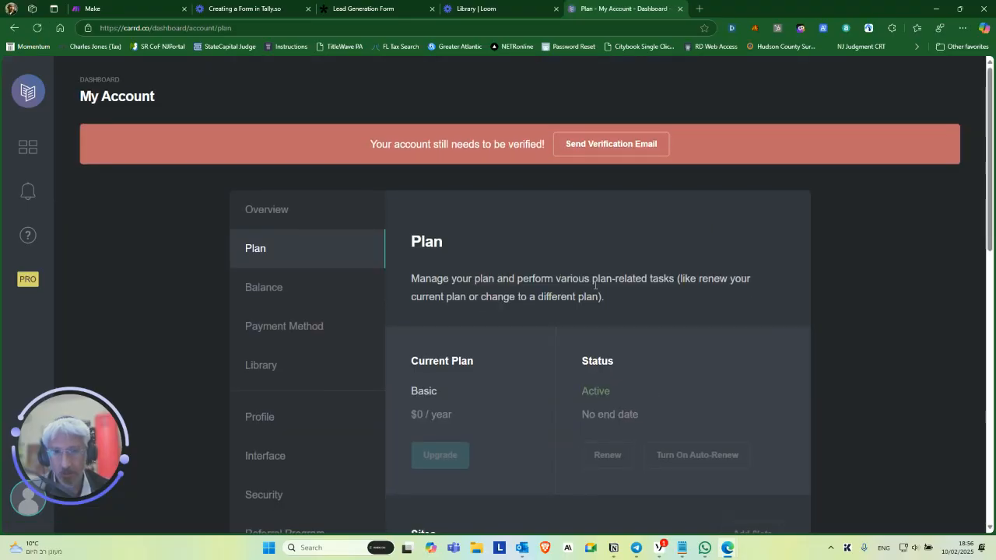
scroll(550, 309, down, 5)
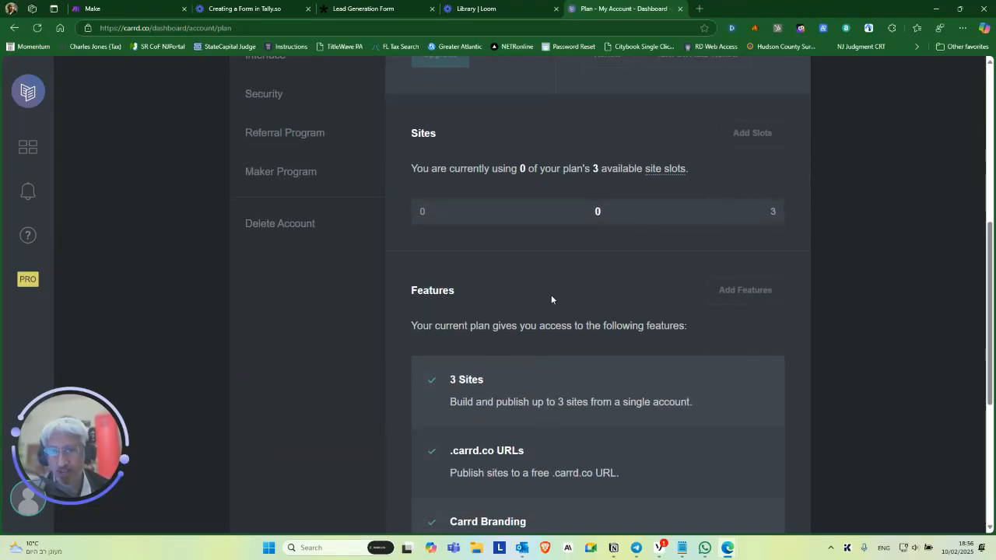
scroll(551, 300, up, 5)
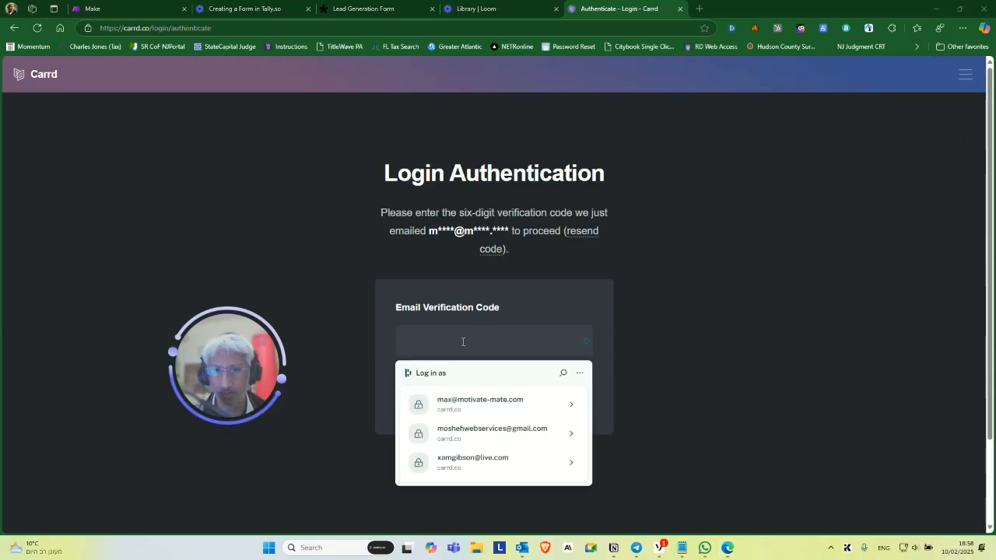
Paste the emailed six-digit verification code and authenticate the login
click(556, 396)
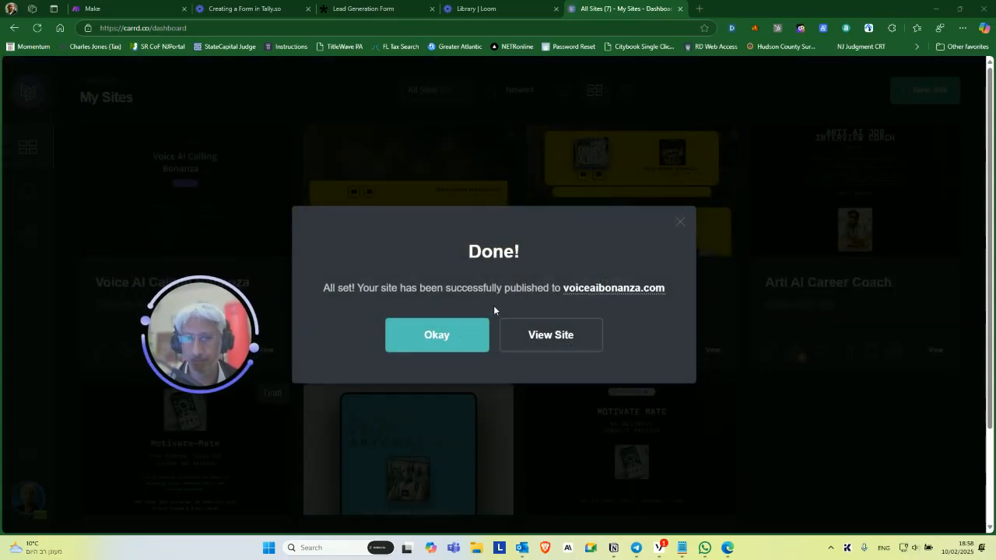
Dismiss the Done! publish dialog and look over the seven sites on My Sites
click(452, 335)
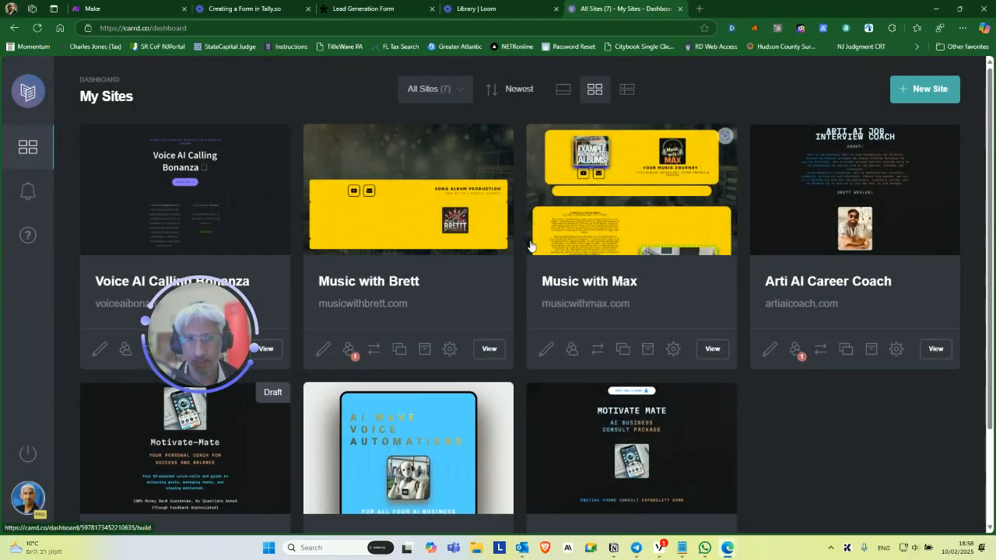
scroll(532, 240, down, 1)
scroll(537, 245, up, 1)
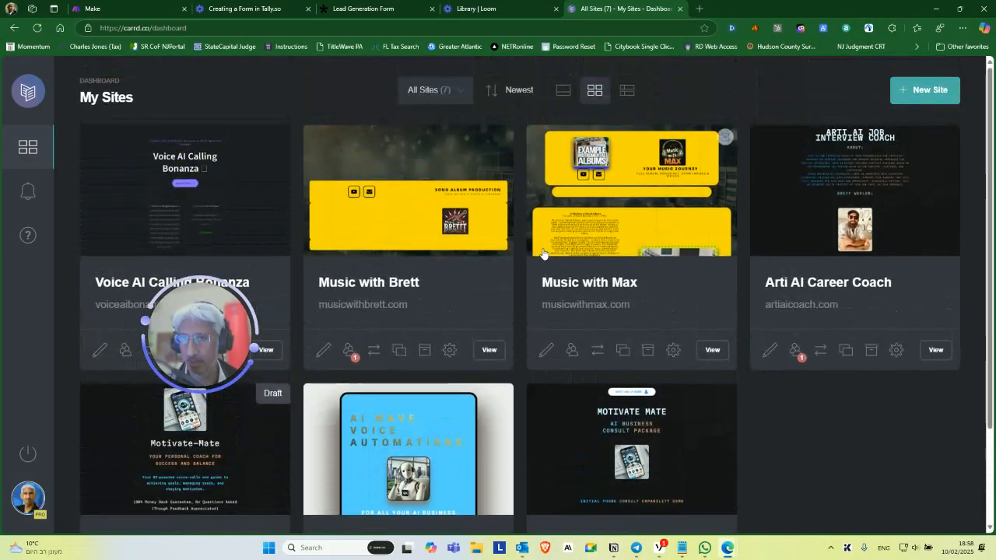
Start a New Site, browse the templates, and select the Samantha Carter template
click(904, 95)
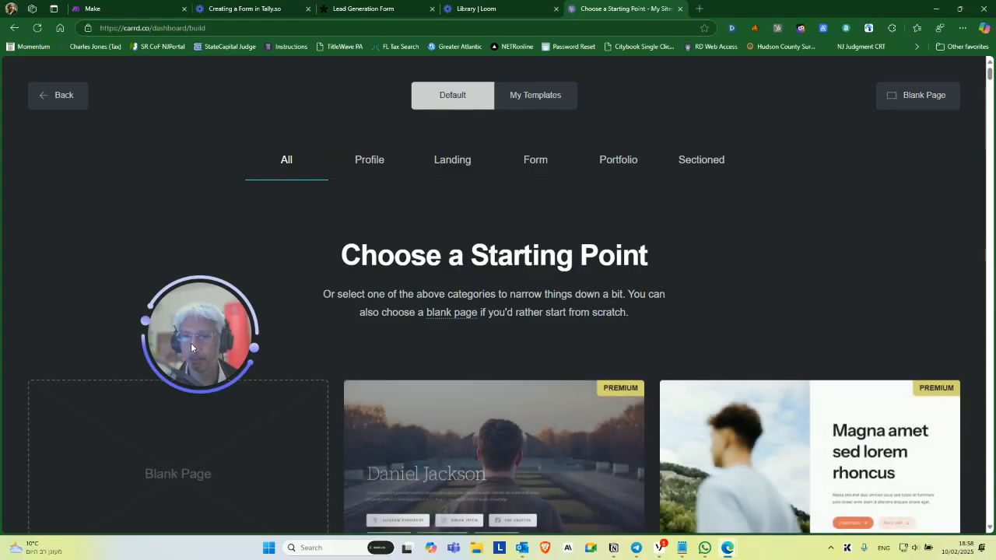
scroll(531, 254, down, 1)
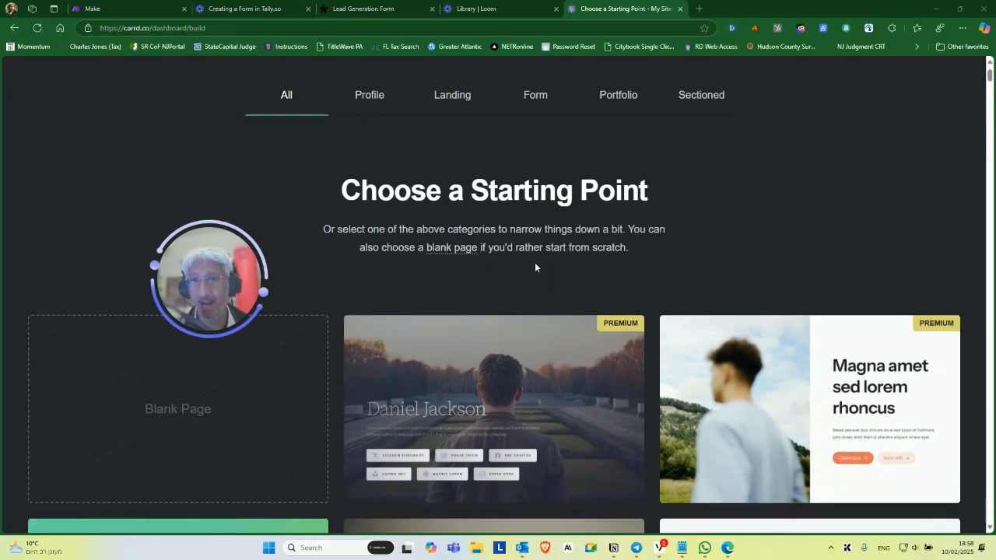
scroll(560, 257, down, 3)
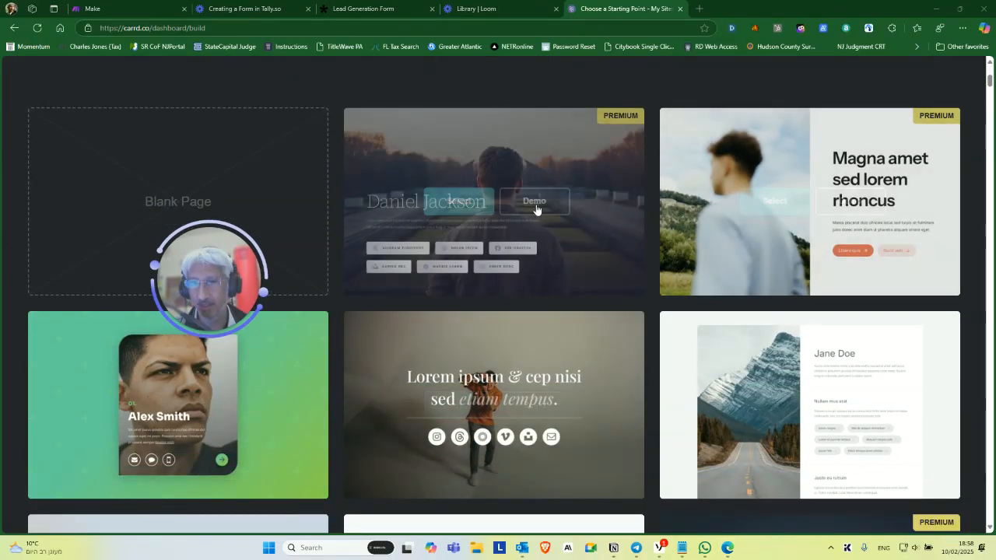
scroll(545, 234, down, 7)
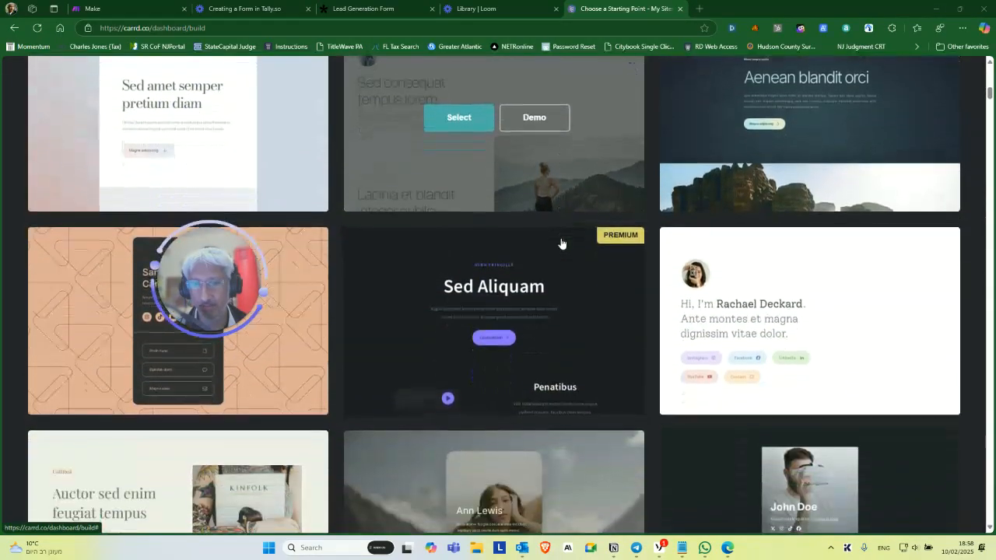
scroll(562, 245, down, 2)
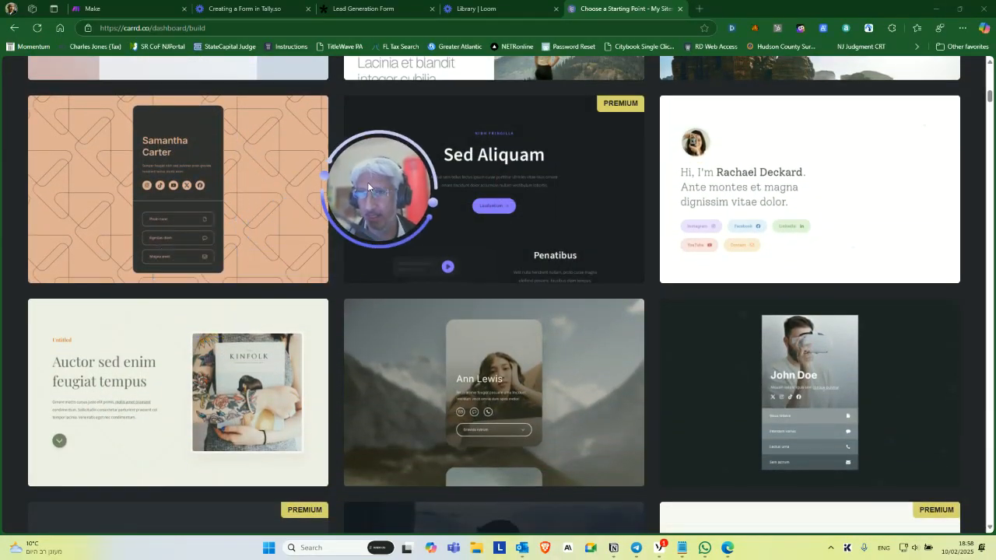
scroll(305, 232, up, 1)
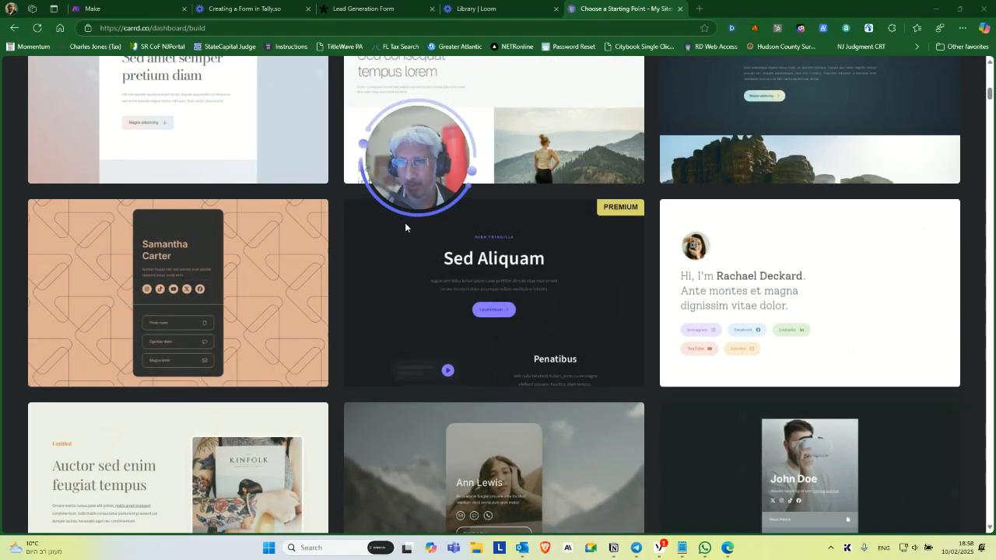
click(130, 297)
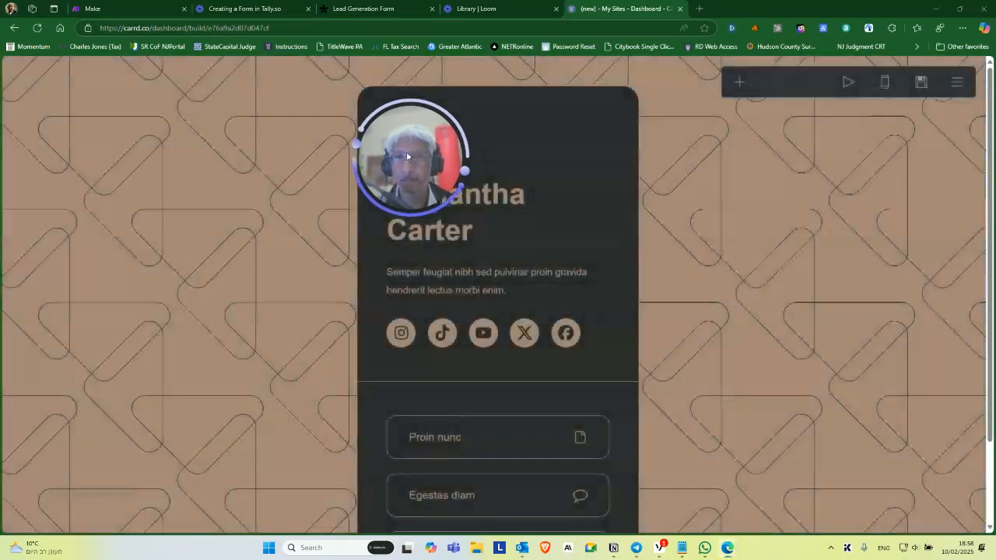
Add an Image element and position it above the name heading
drag(407, 157, 267, 167)
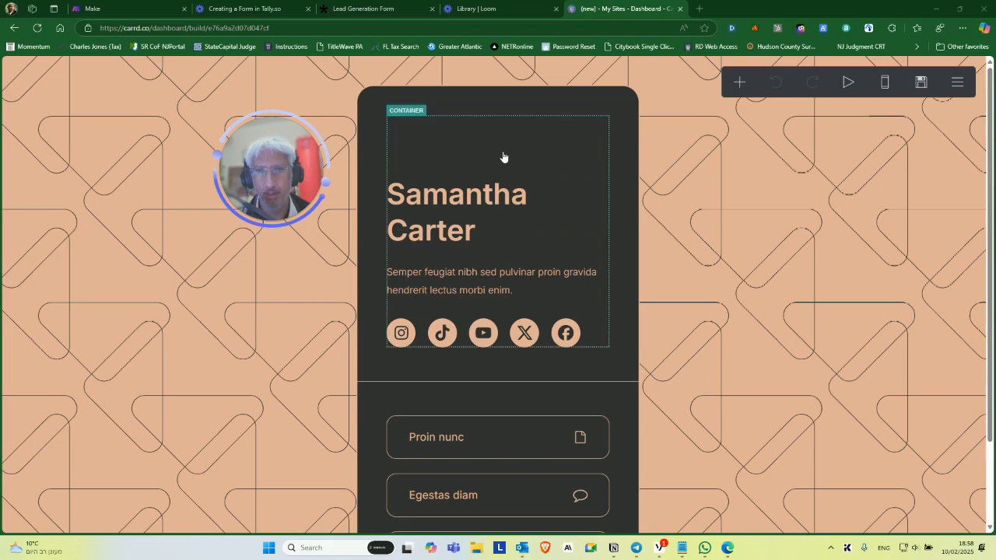
click(740, 83)
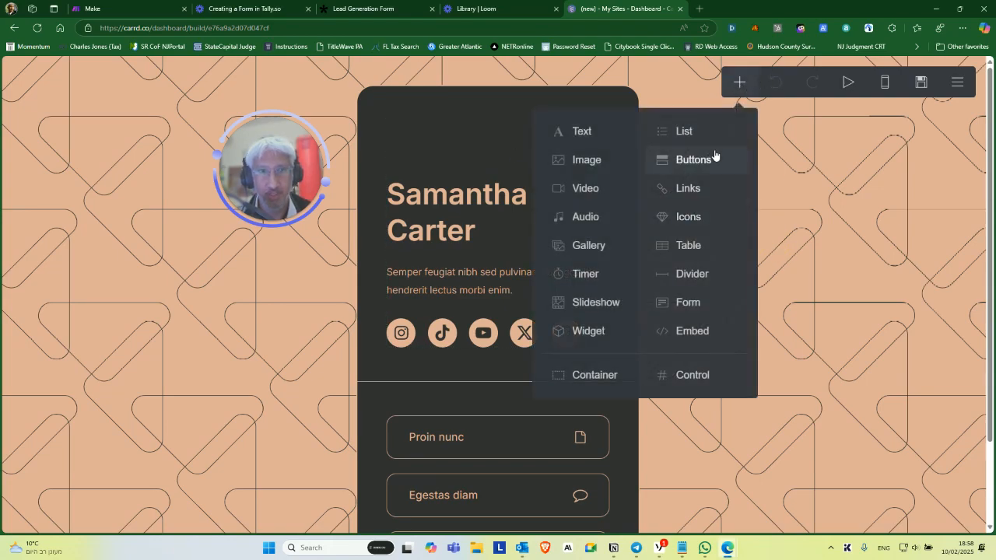
click(610, 162)
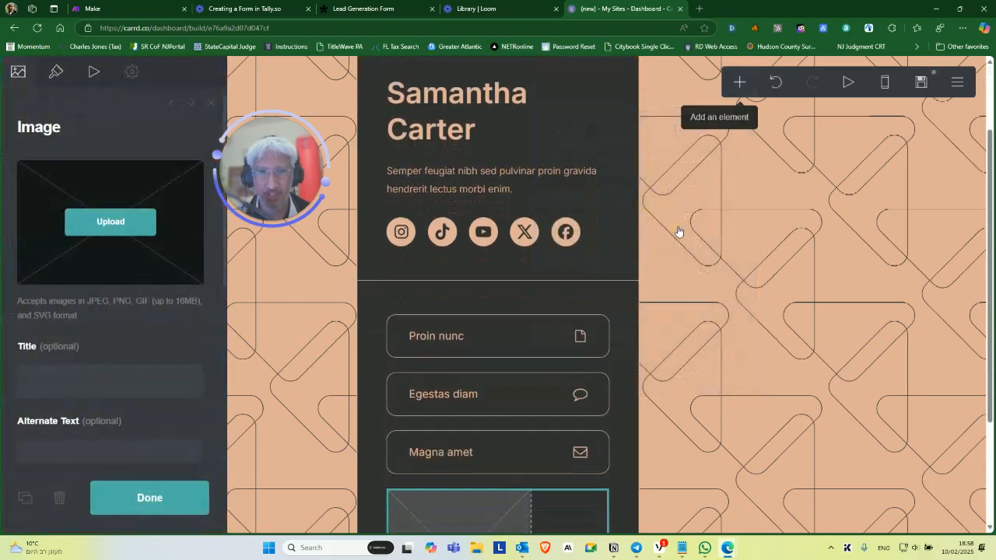
drag(458, 382, 461, 176)
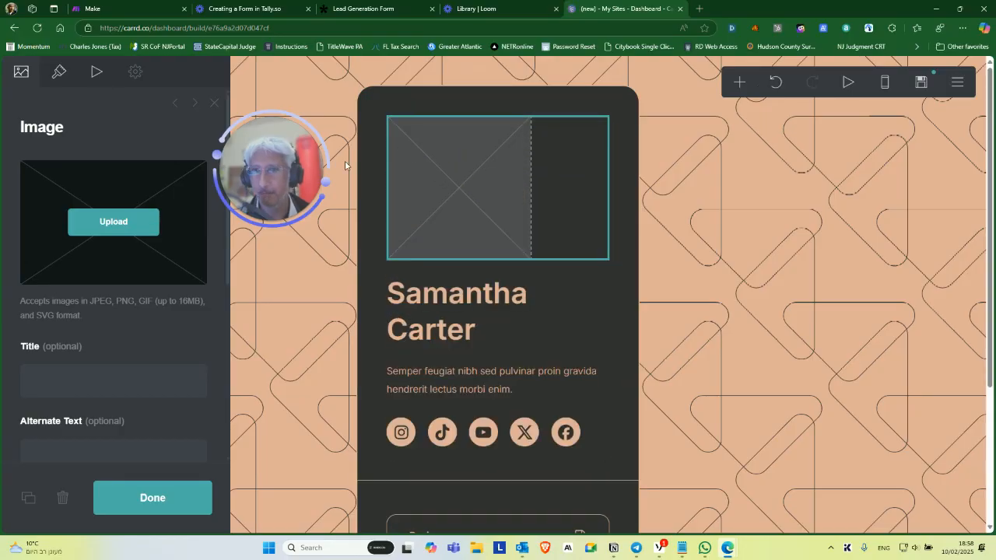
click(511, 190)
click(458, 189)
Upload the avatar PNG, crop it to the full image, and accept
click(89, 222)
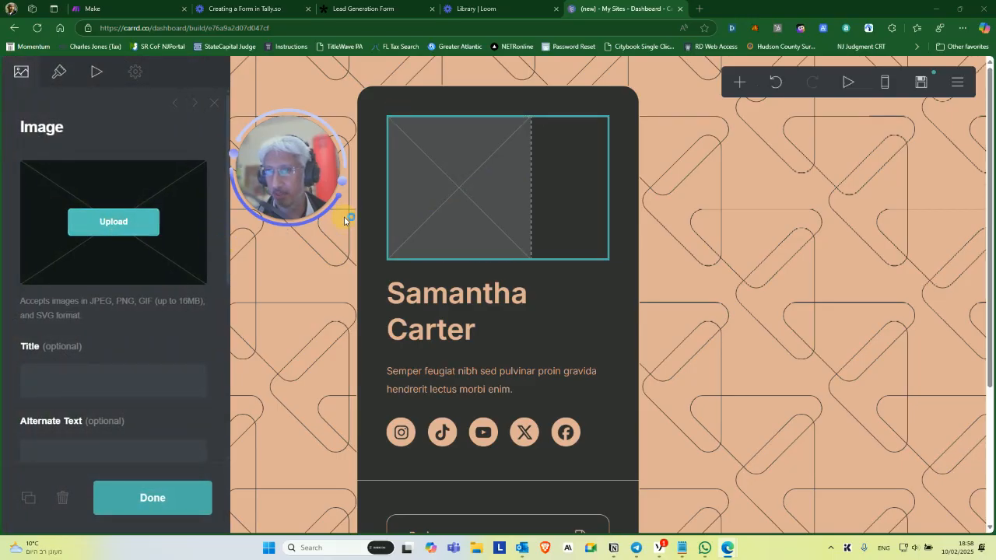
click(537, 270)
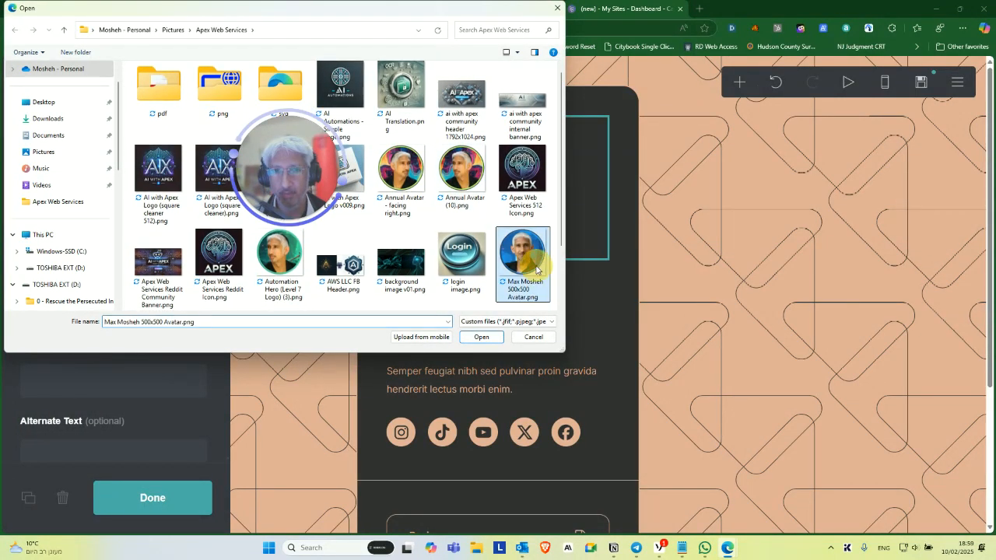
click(482, 337)
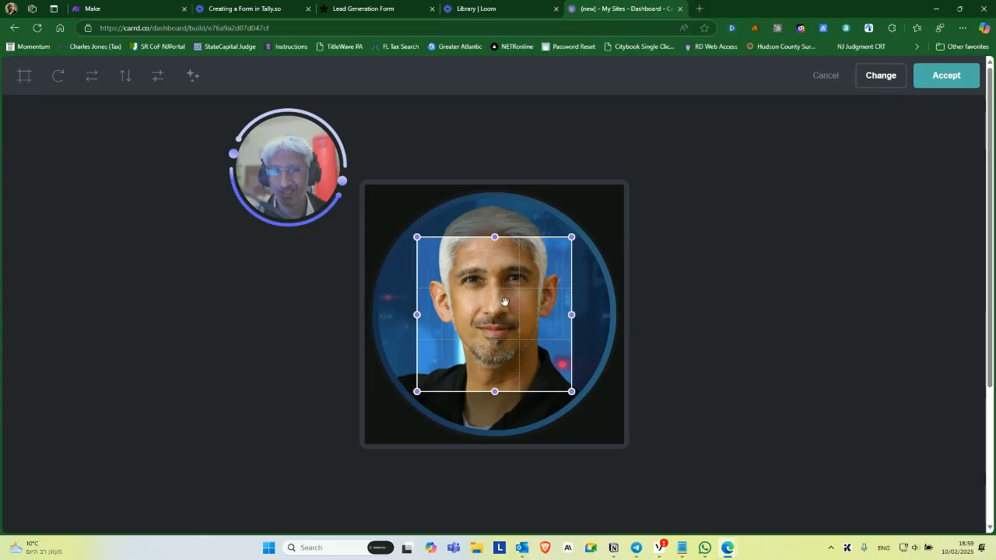
drag(504, 302, 415, 231)
drag(519, 345, 666, 461)
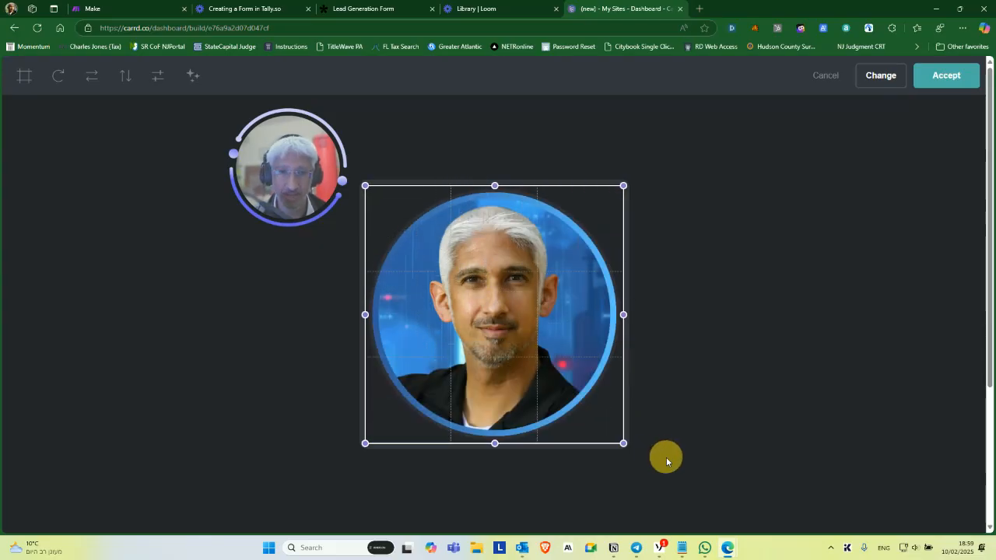
click(931, 87)
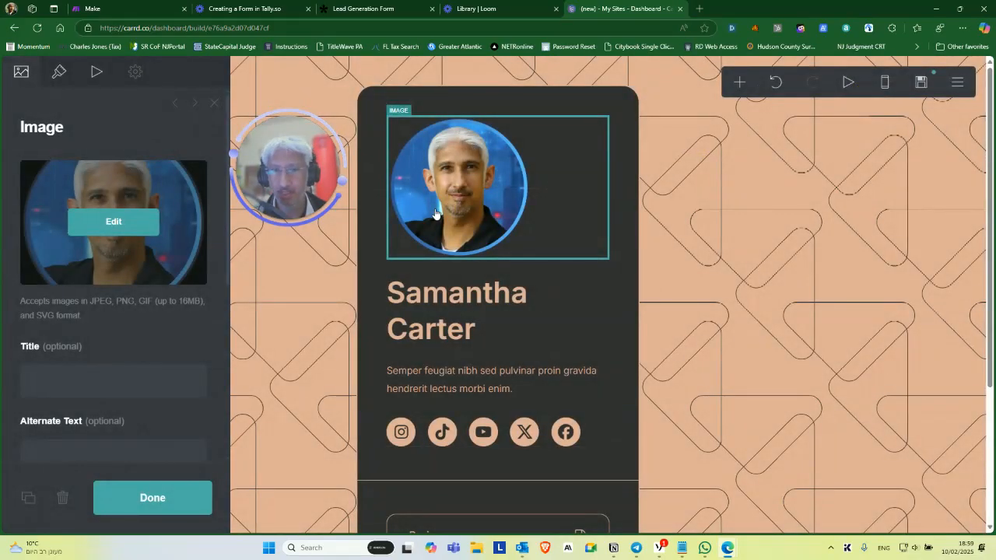
Insert "the Max" into the heading so it reads Samantha "the Max" Carter
click(464, 300)
click(461, 295)
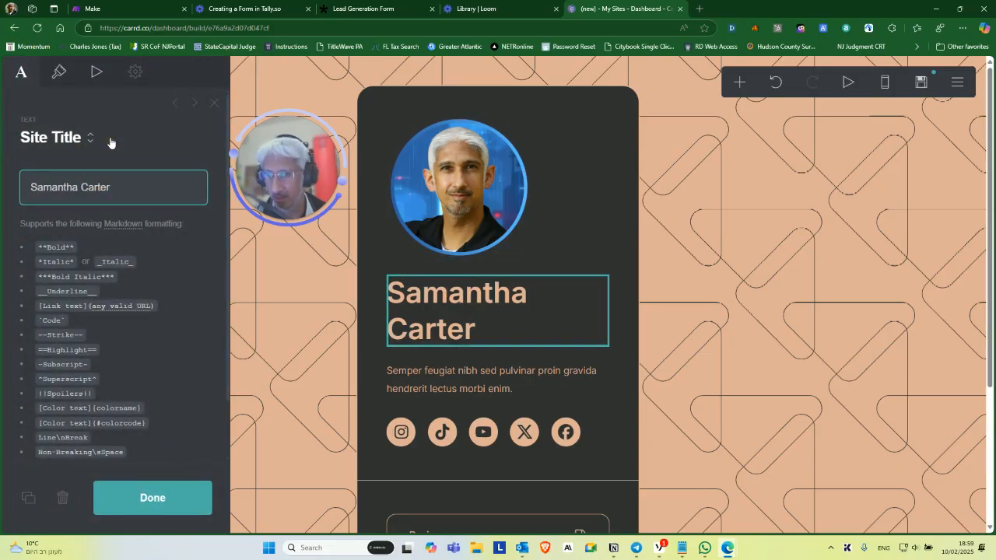
text("the)
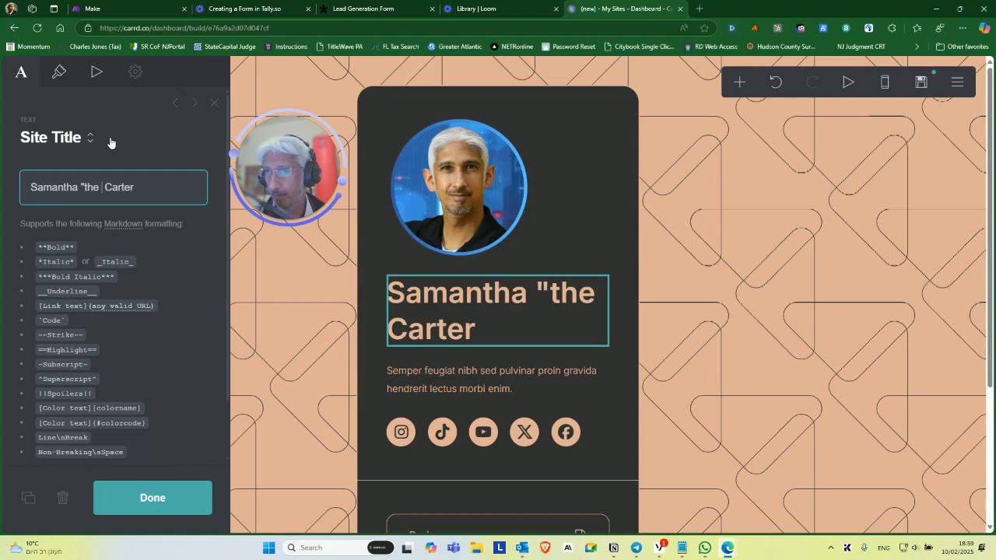
text( Max")
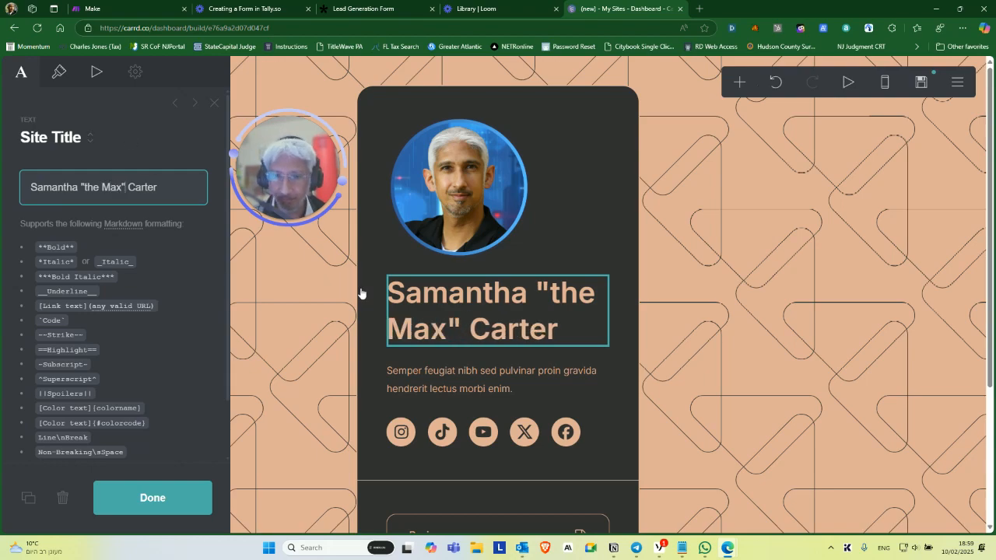
Inspect the Buttons group settings, then switch to the Tally Lead Generation Form tab
scroll(361, 294, down, 3)
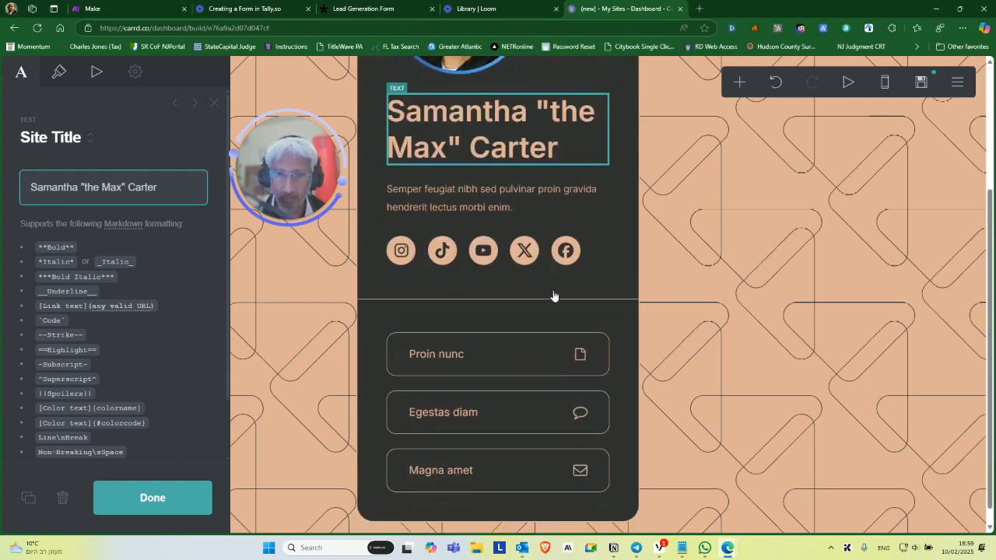
click(513, 338)
key(Escape)
scroll(522, 342, up, 3)
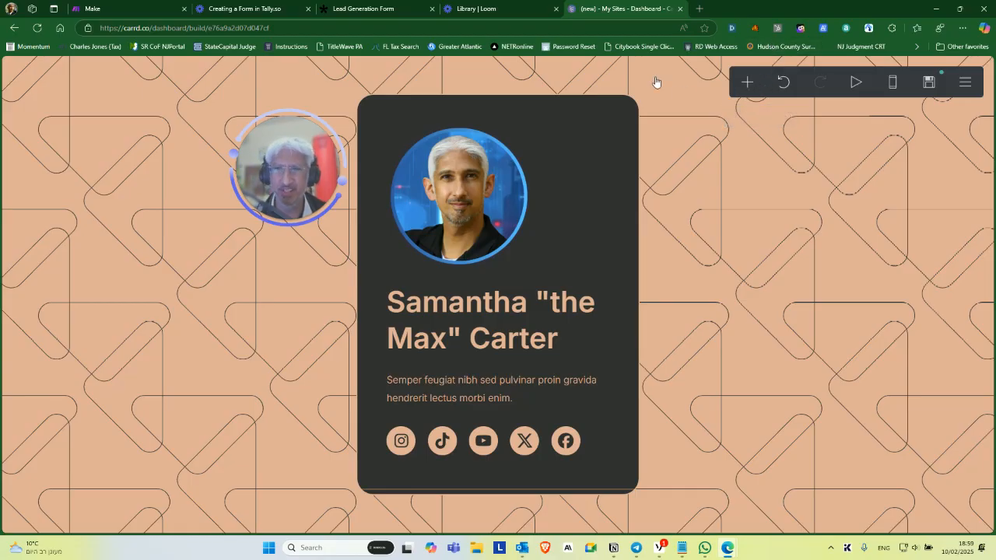
click(364, 9)
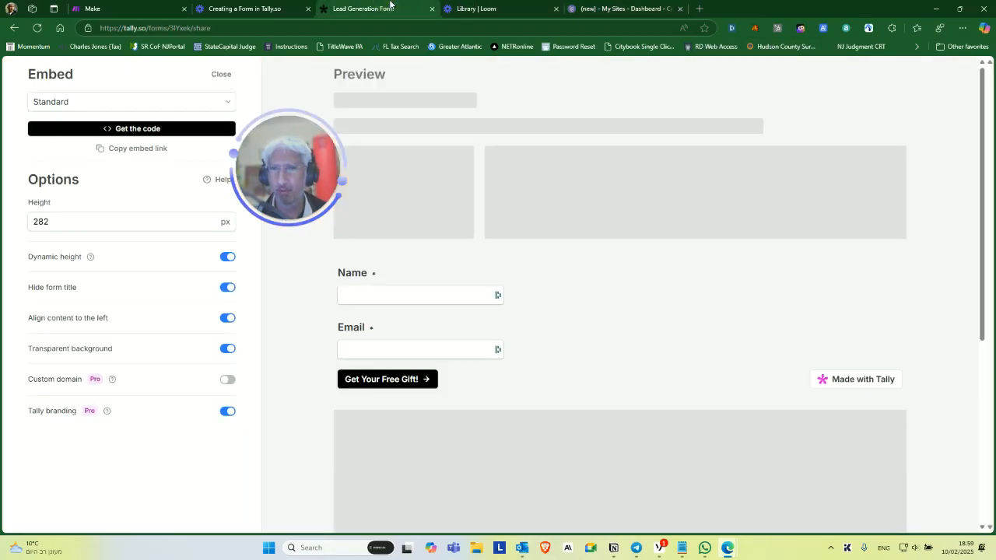
Close the embed preview and open the Lead Generation Form's Share options
click(220, 74)
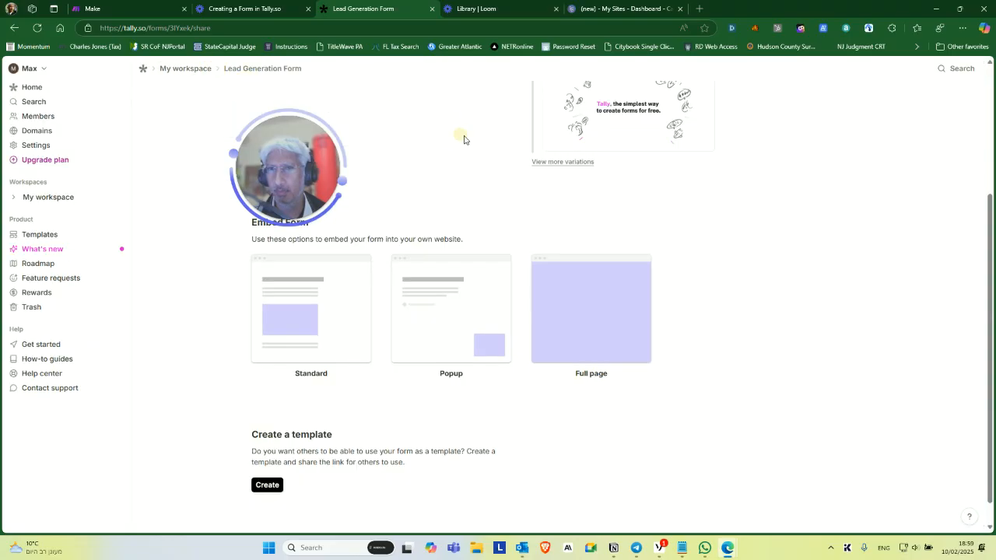
click(47, 89)
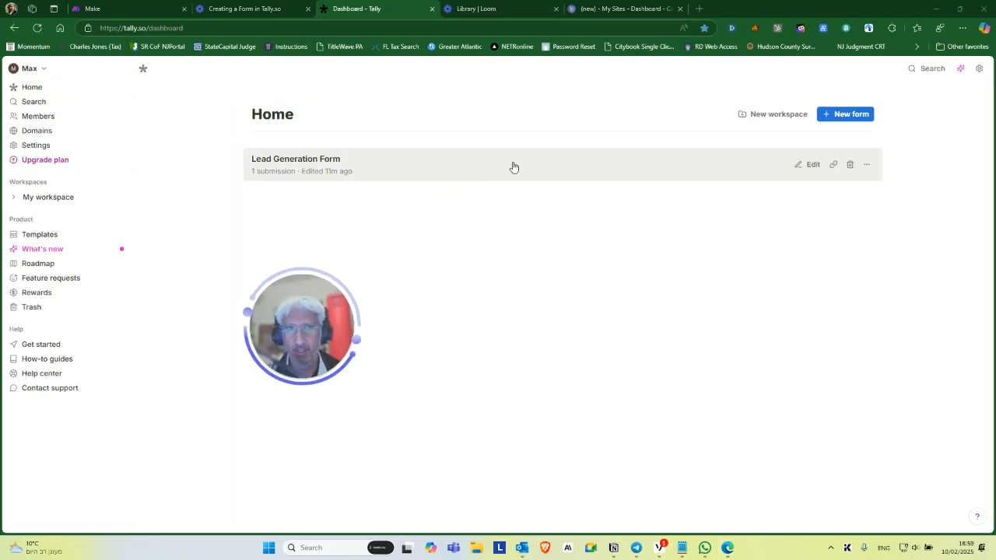
click(641, 172)
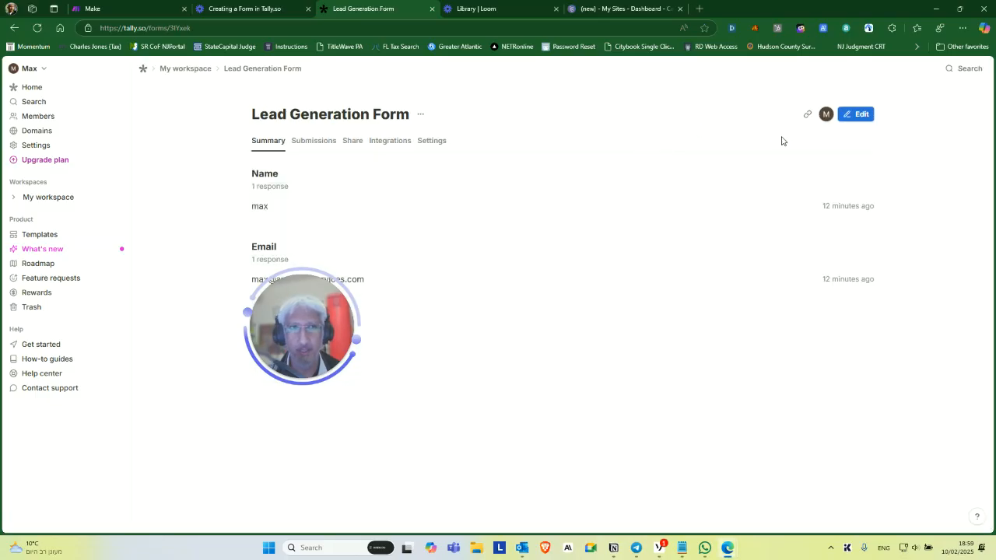
click(352, 143)
Choose the Standard embed, copy its code, and return to the Carrd editor
drag(304, 319, 675, 281)
scroll(371, 233, down, 3)
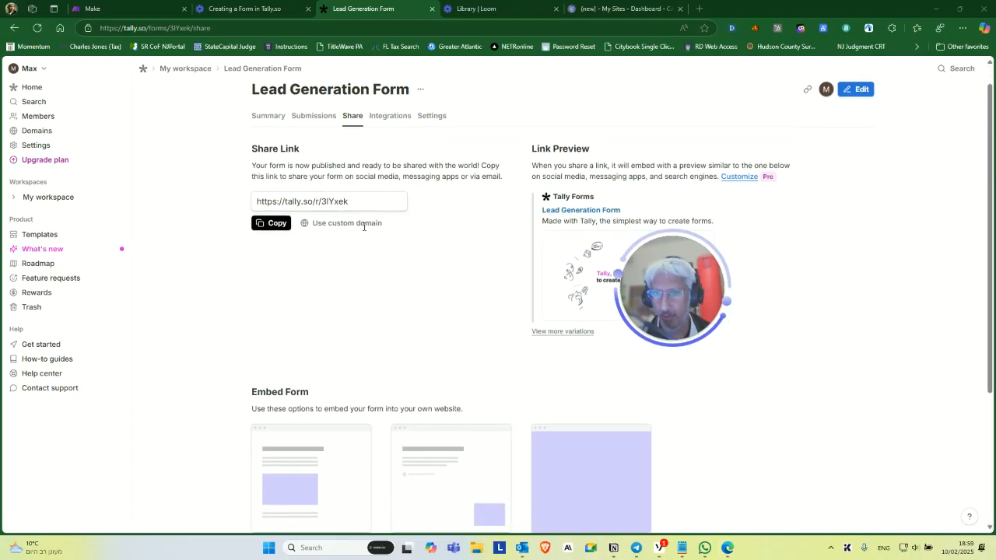
scroll(371, 242, down, 1)
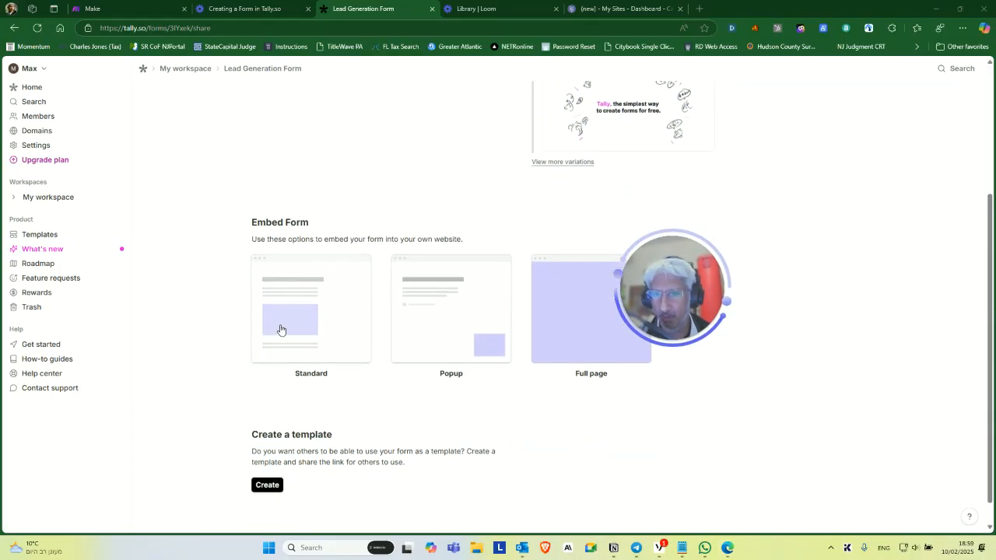
click(305, 312)
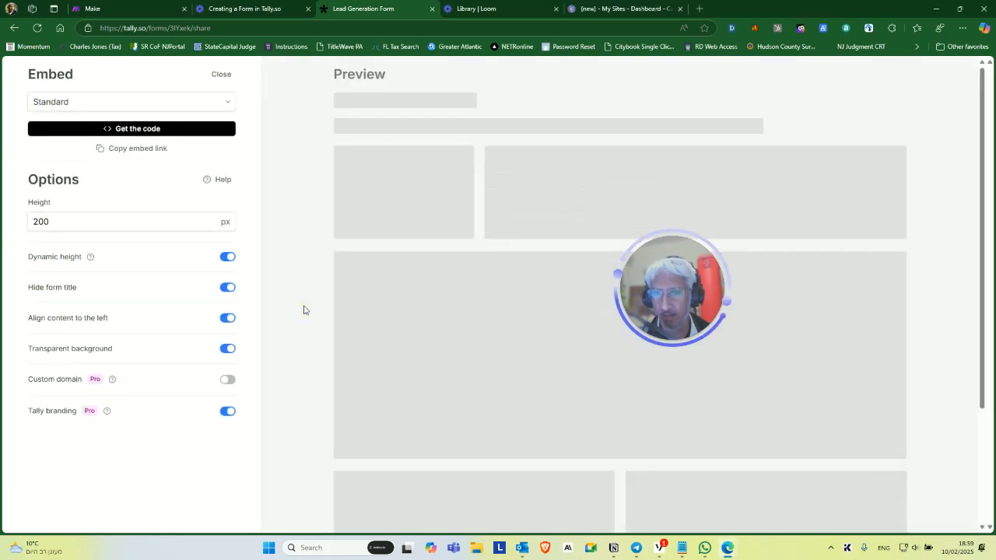
click(126, 132)
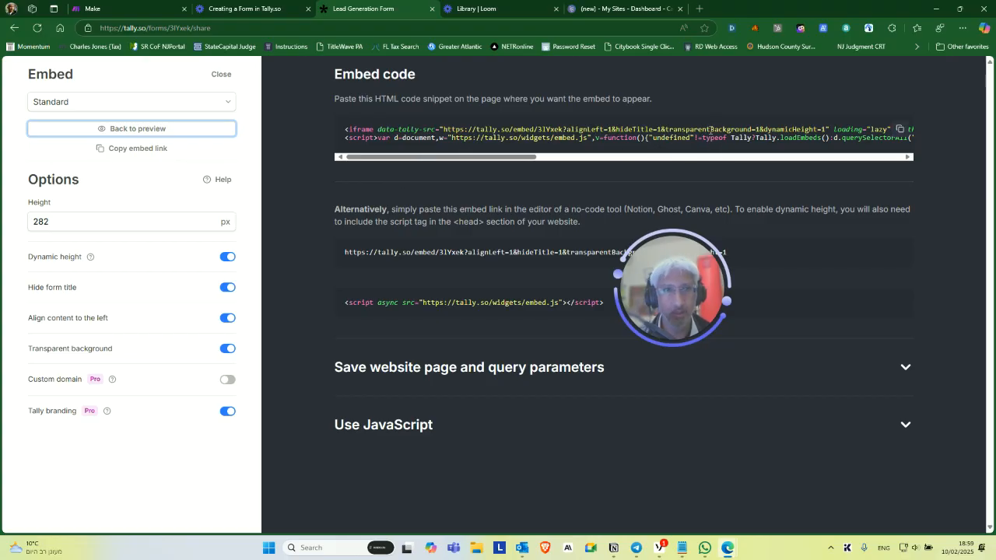
click(901, 131)
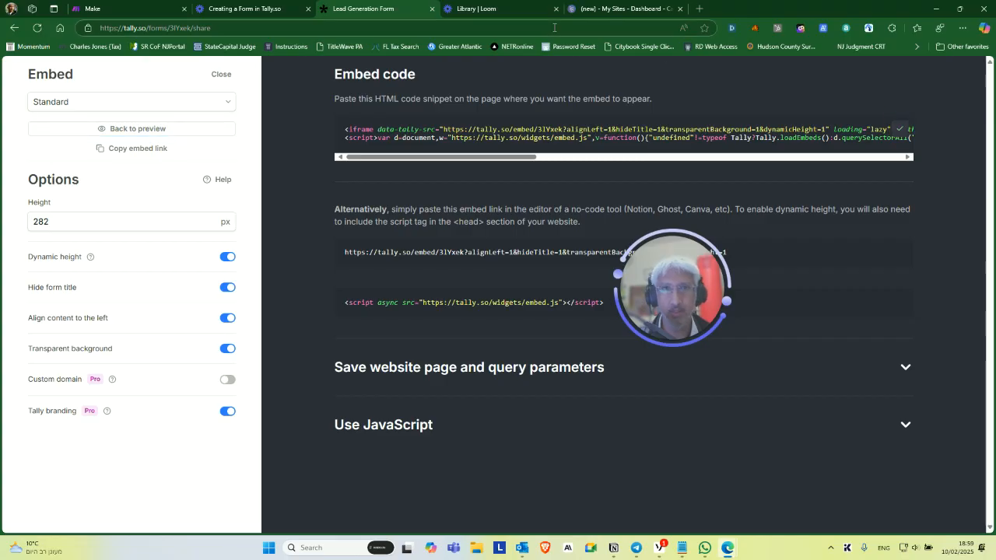
click(611, 5)
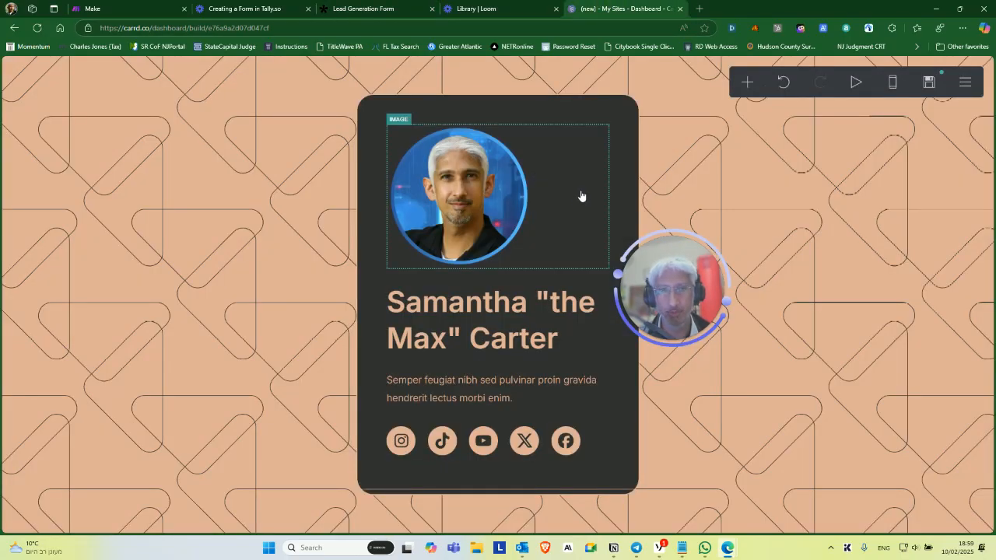
Add an Embed element below the social icons and open its settings
click(748, 81)
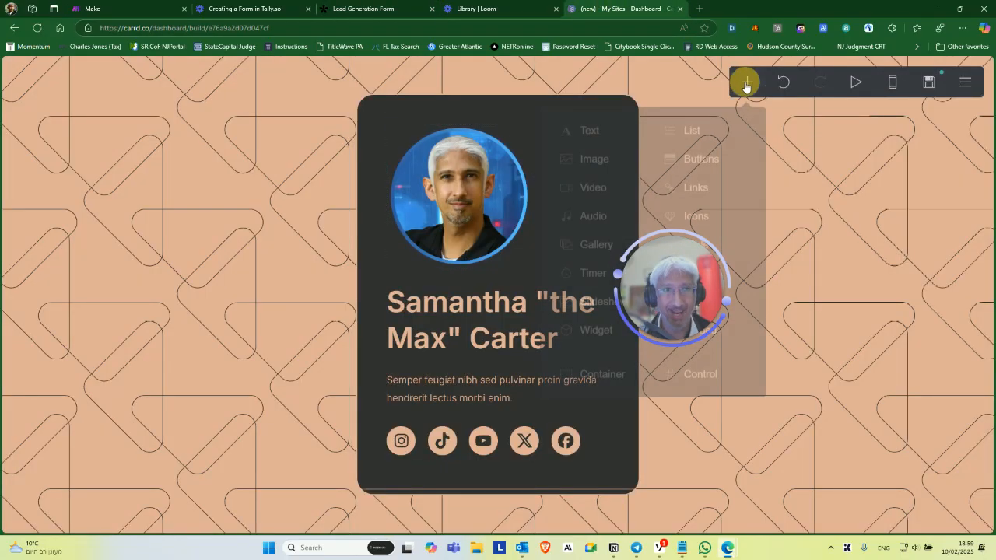
drag(606, 302, 217, 315)
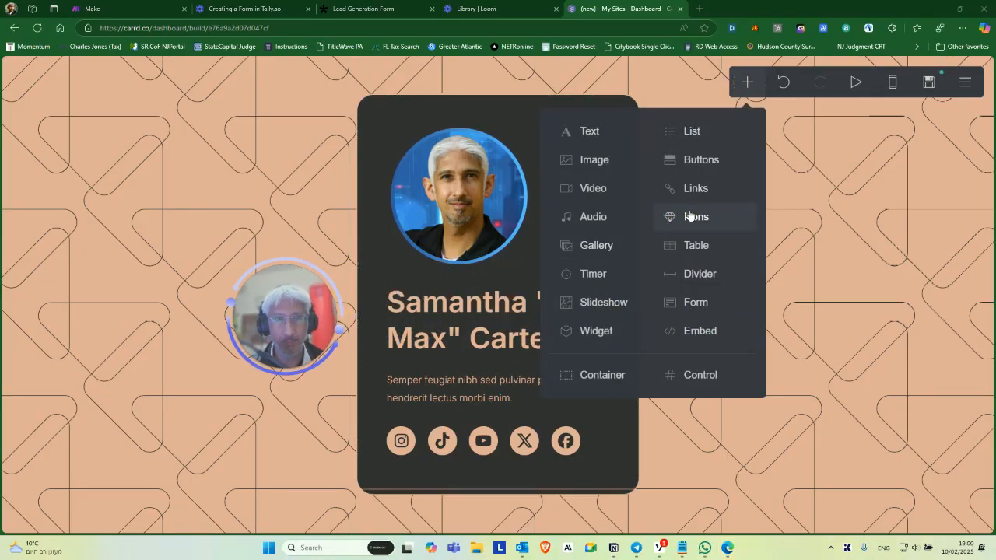
click(702, 332)
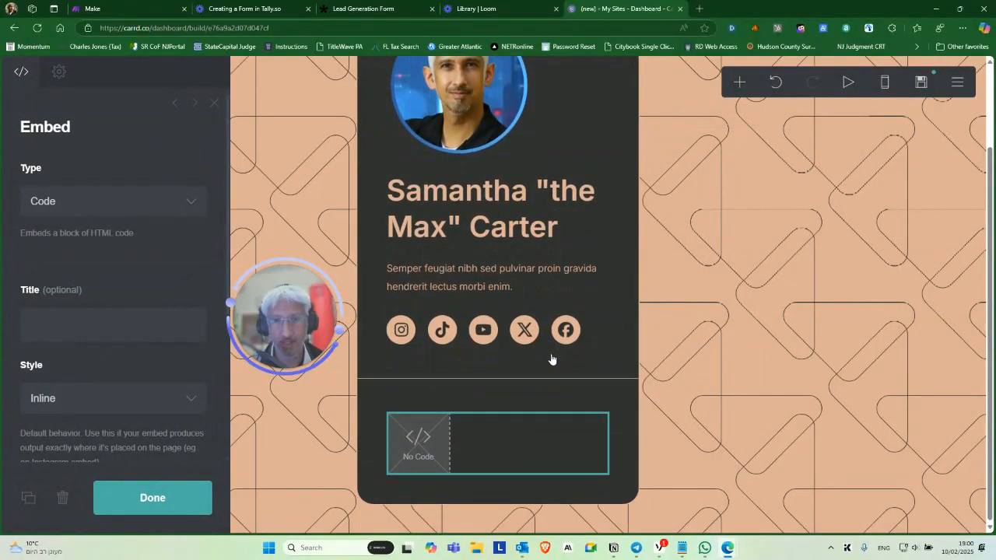
click(426, 441)
click(426, 441)
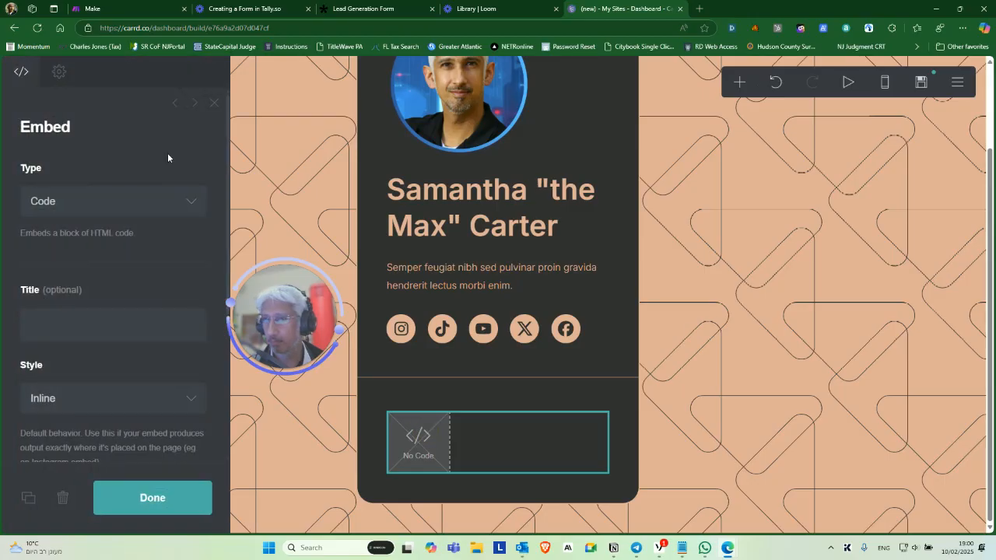
Keep the embed type as Code, paste the Tally form embed code, and finish
scroll(141, 227, down, 1)
click(138, 199)
click(138, 200)
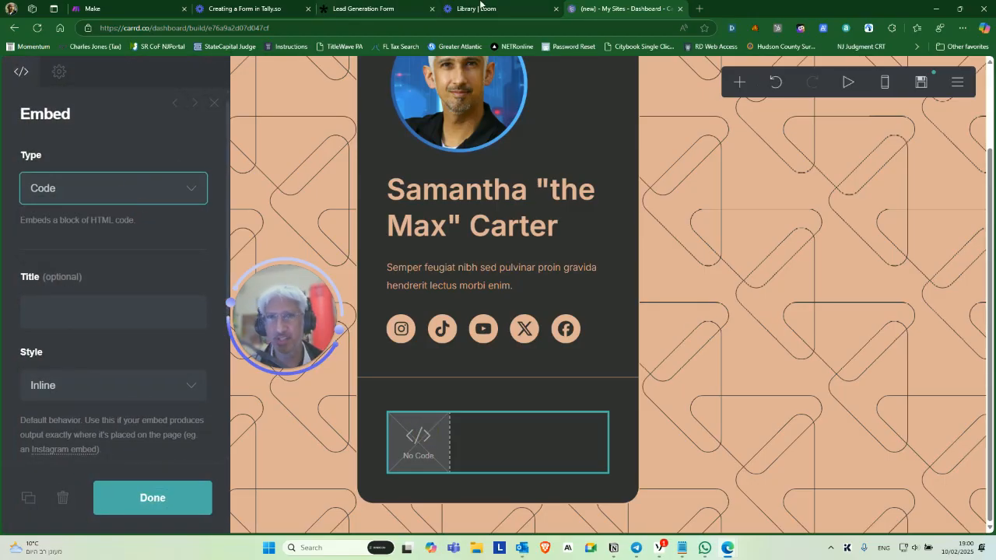
scroll(104, 294, down, 3)
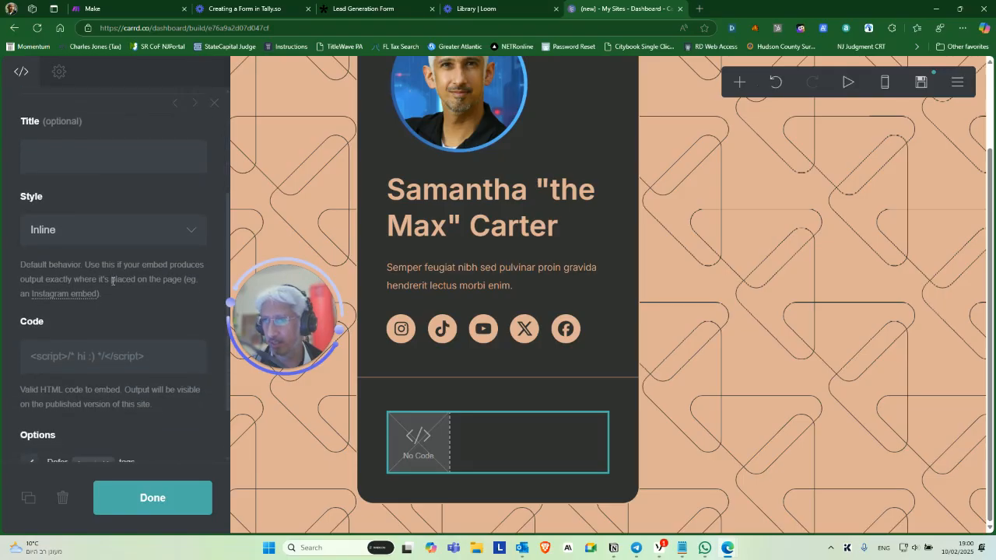
click(99, 285)
key(ctrl+v)
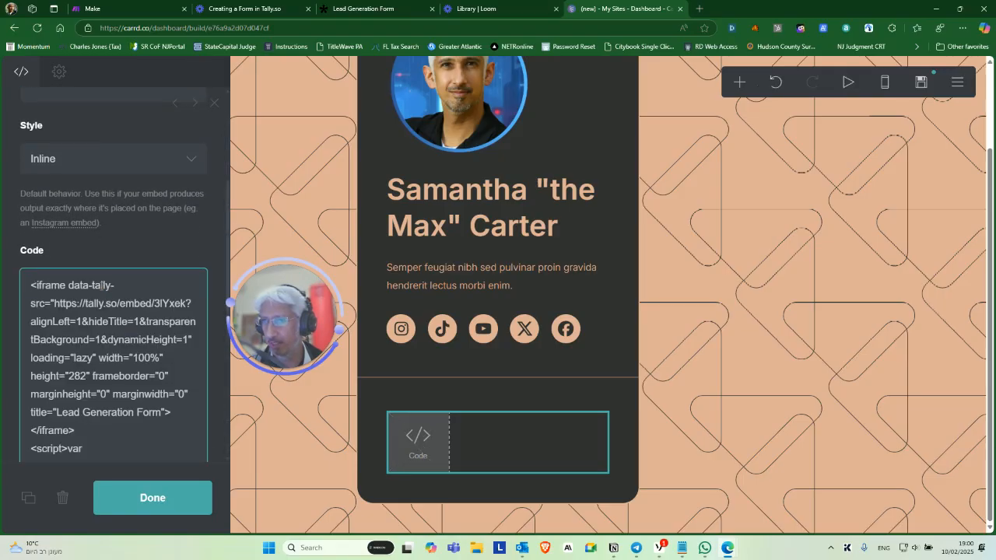
scroll(120, 355, down, 1)
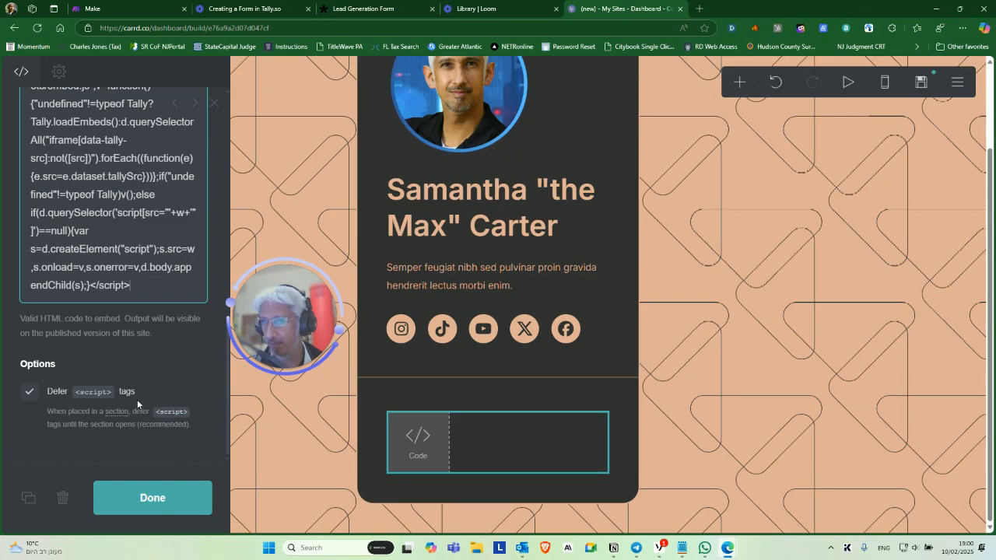
scroll(158, 424, up, 5)
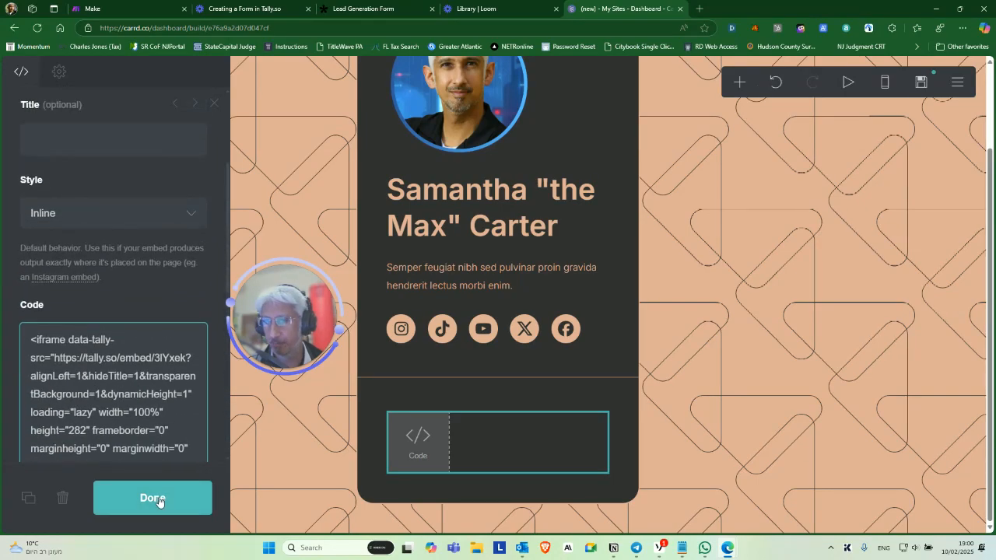
click(158, 500)
Open the publish settings and fill in the site title and description
click(920, 87)
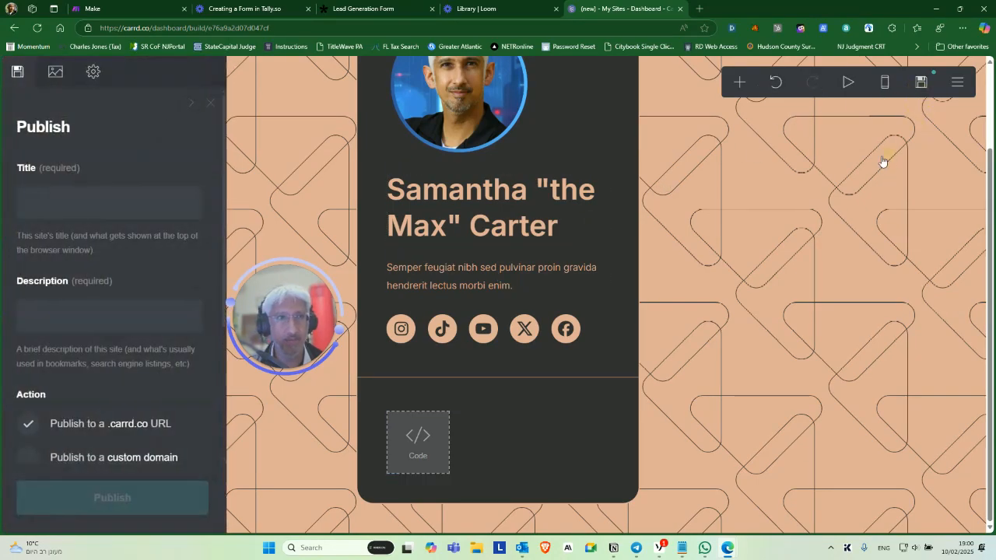
click(133, 206)
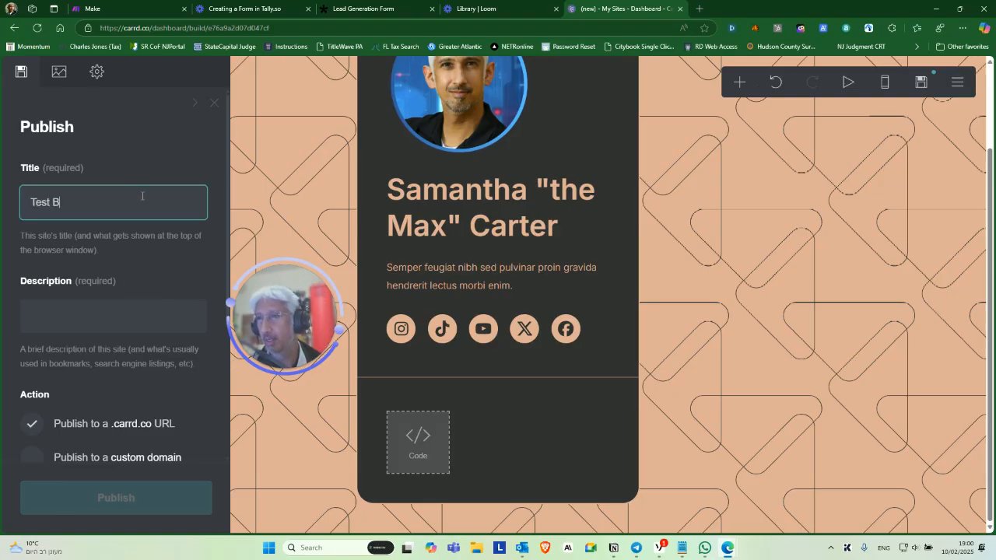
key(Tab)
text(t)
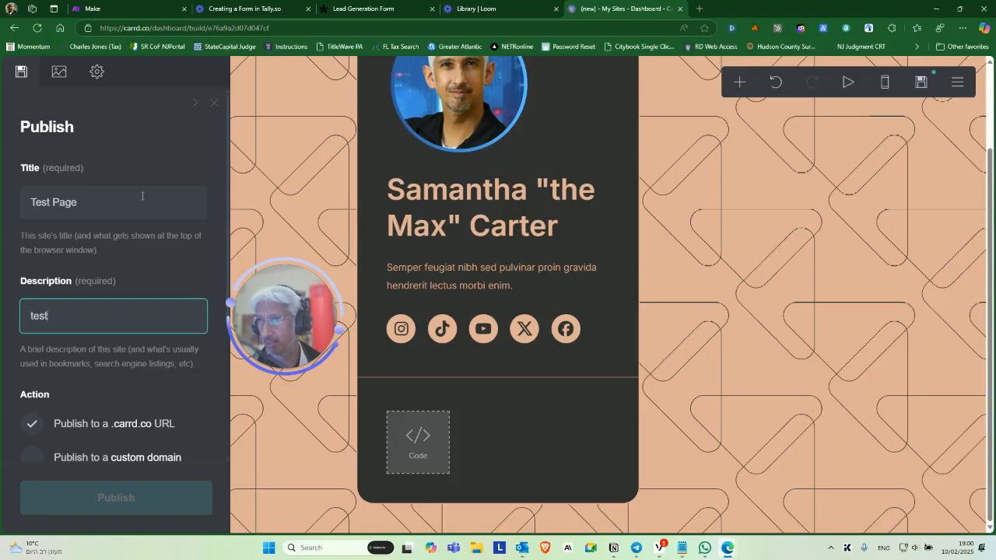
scroll(171, 295, down, 3)
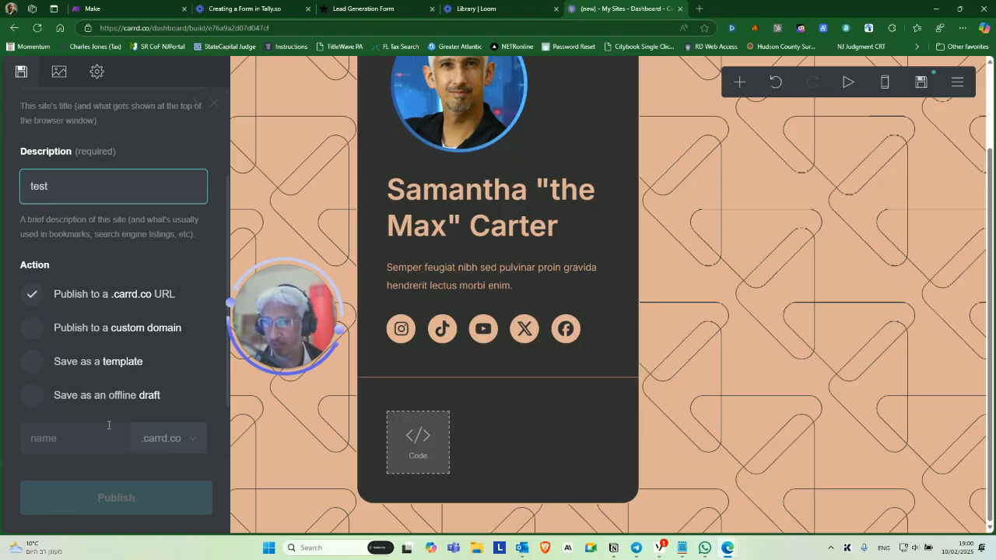
scroll(114, 427, down, 1)
Enter the address name without the underscore and publish to testcard003.carrd.co
click(92, 373)
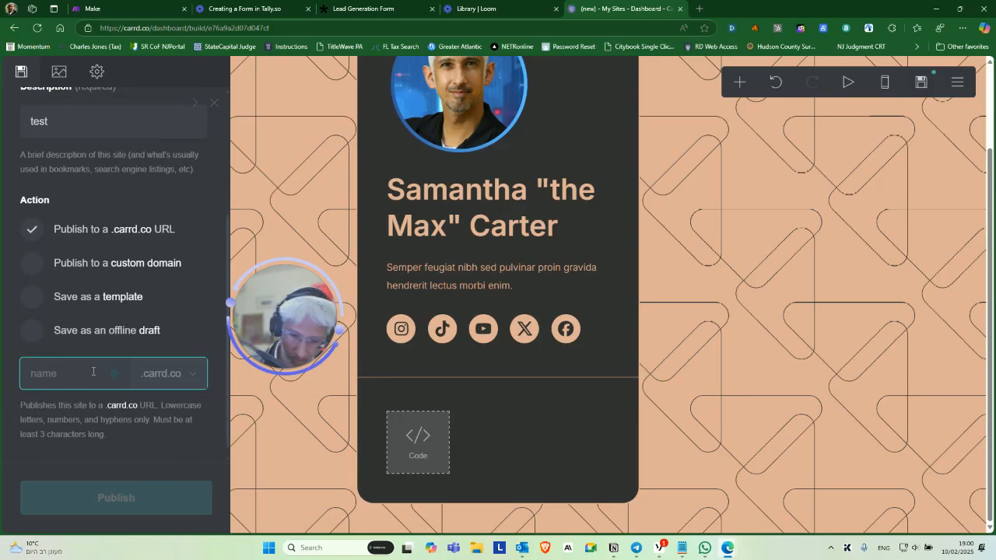
text(test_card003)
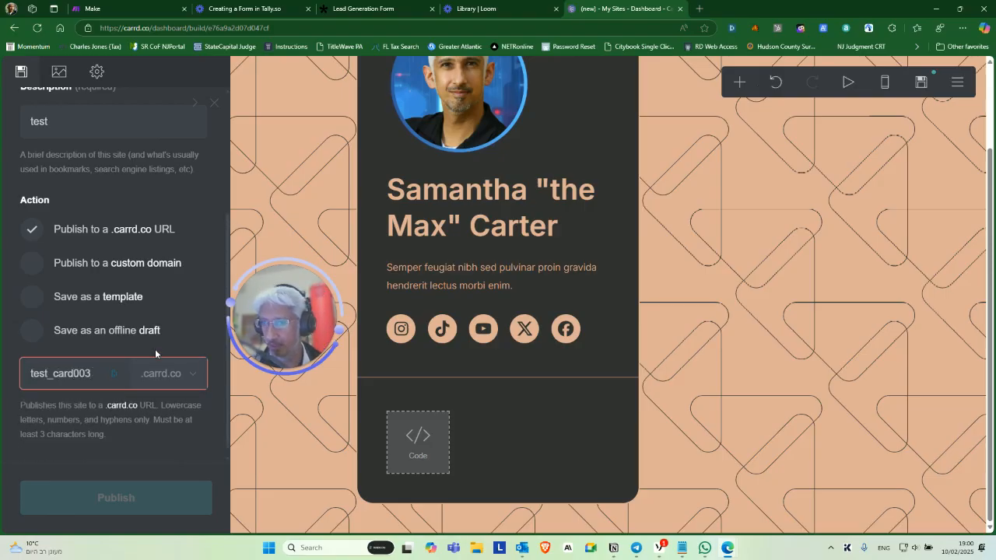
scroll(159, 357, down, 1)
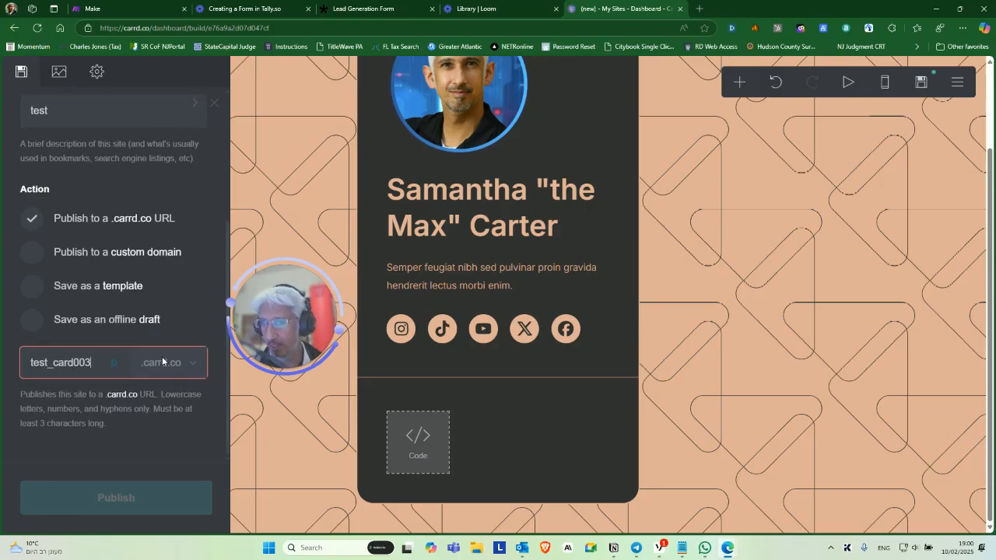
click(60, 362)
key(BackSpace)
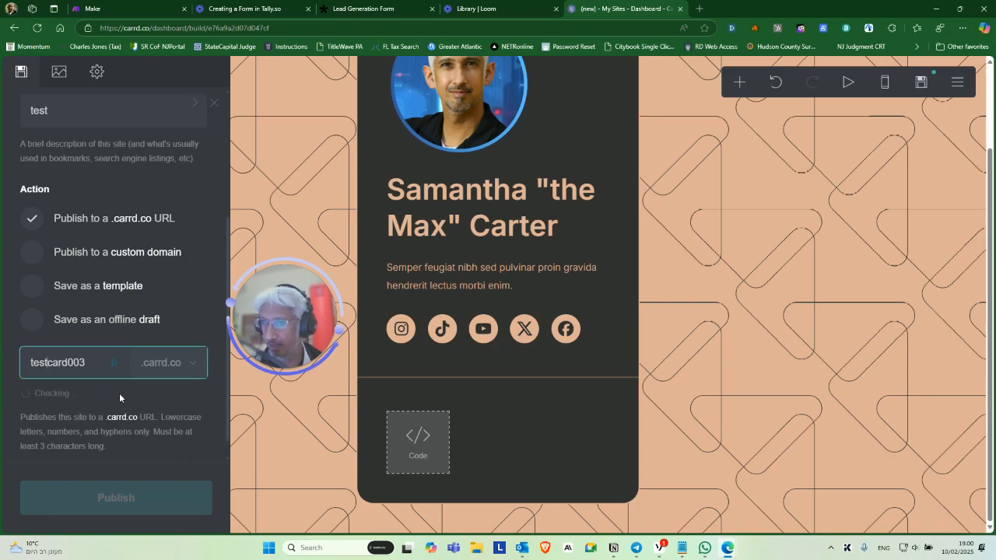
scroll(132, 403, down, 2)
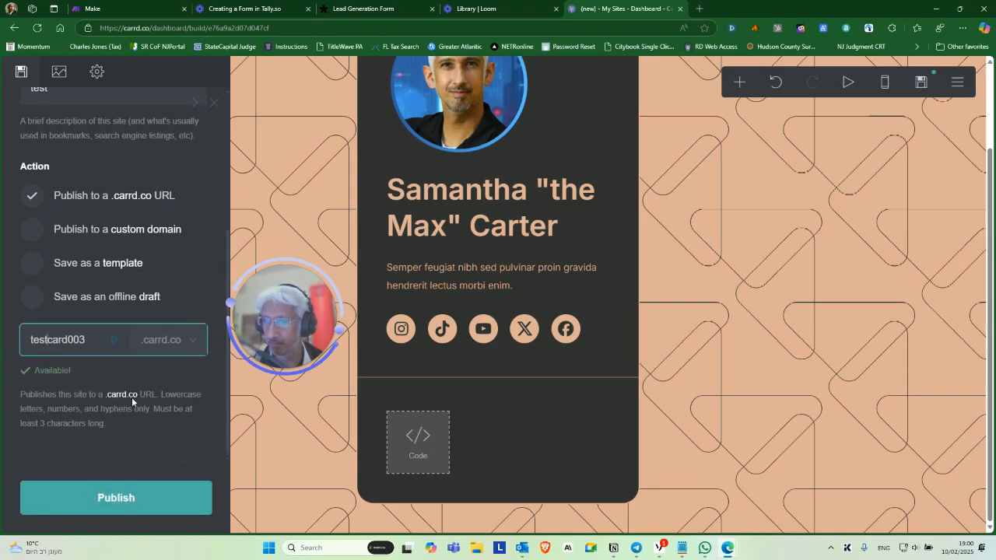
click(143, 494)
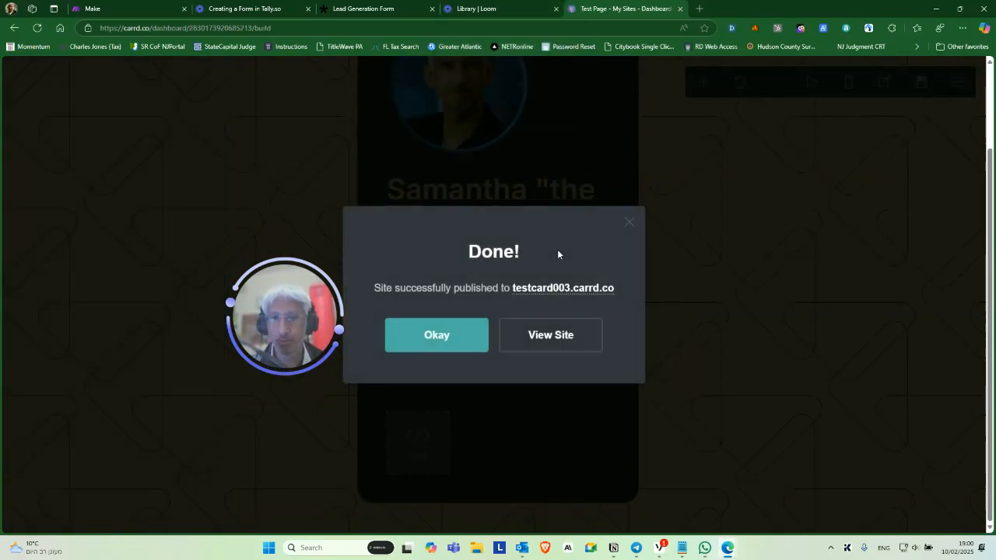
Open the live site in a new tab and reveal the form's hidden field labels
click(518, 321)
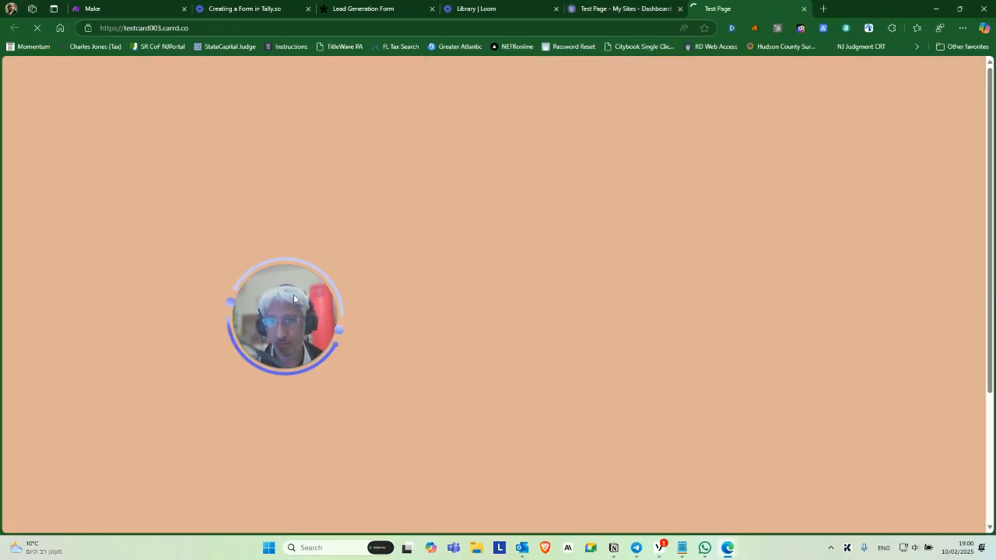
scroll(530, 257, down, 3)
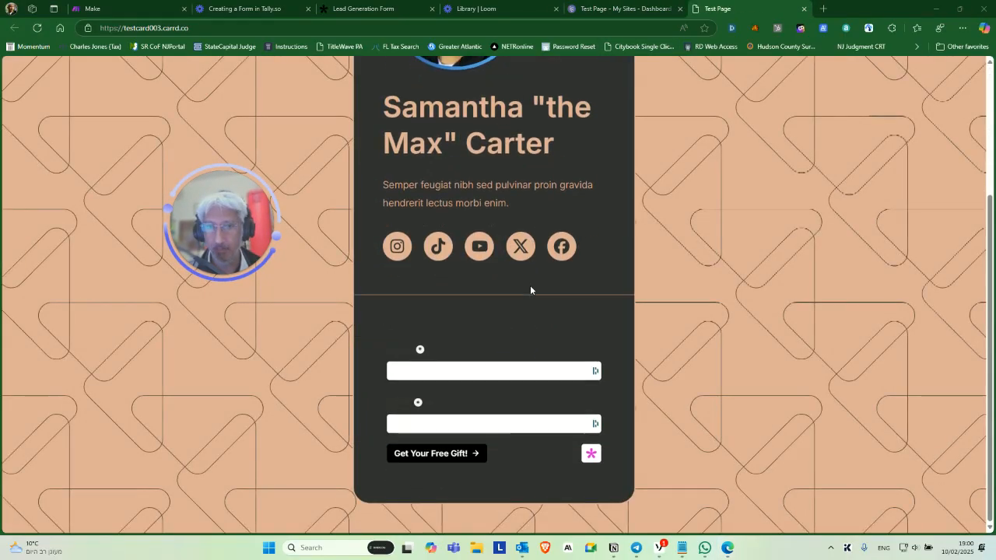
mouse_move(399, 349)
mouse_down()
mouse_move(423, 348)
mouse_move(373, 349)
mouse_move(426, 347)
mouse_move(414, 352)
mouse_up()
click(413, 344)
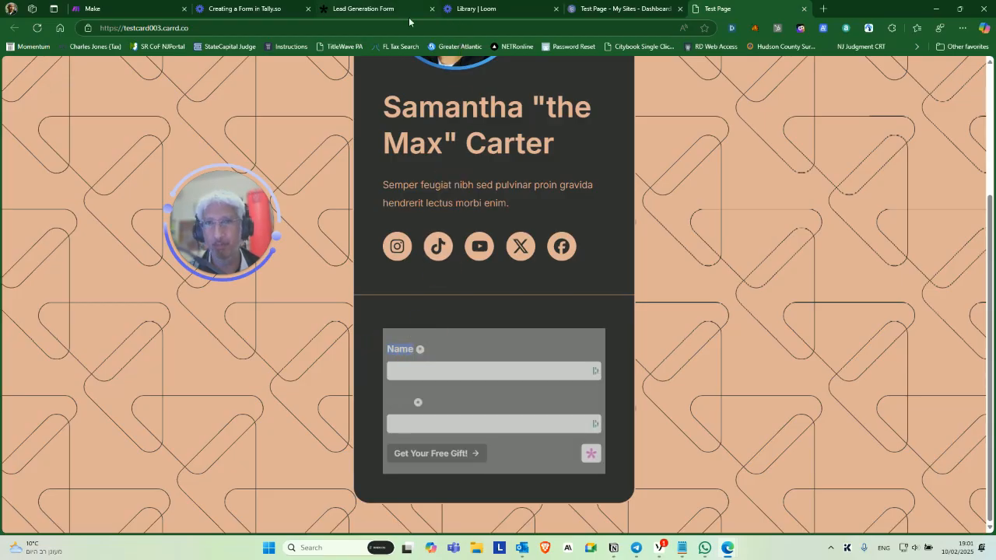
drag(375, 404, 425, 402)
Submit a test lead's name and e-mail through the embedded Tally form
click(454, 369)
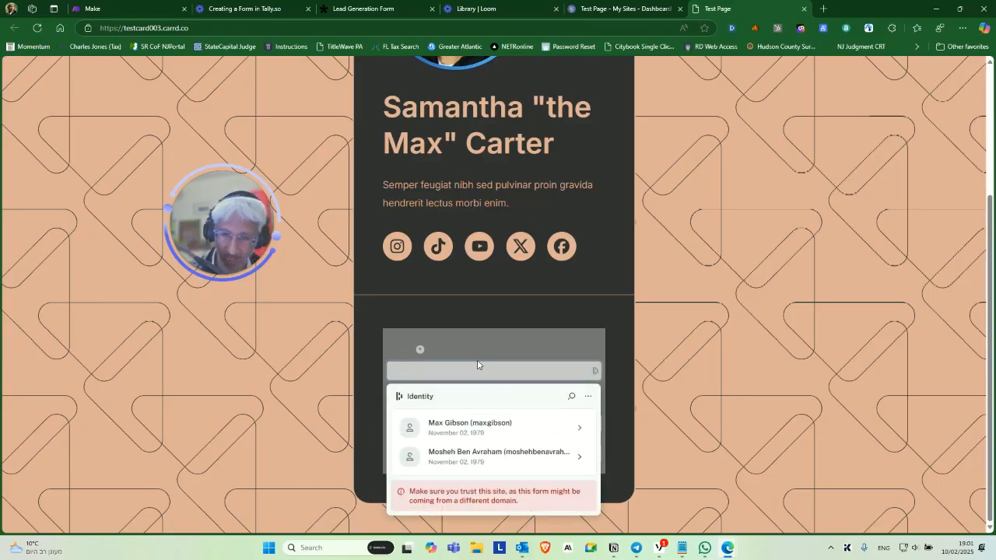
text(samantha carter the 2nd)
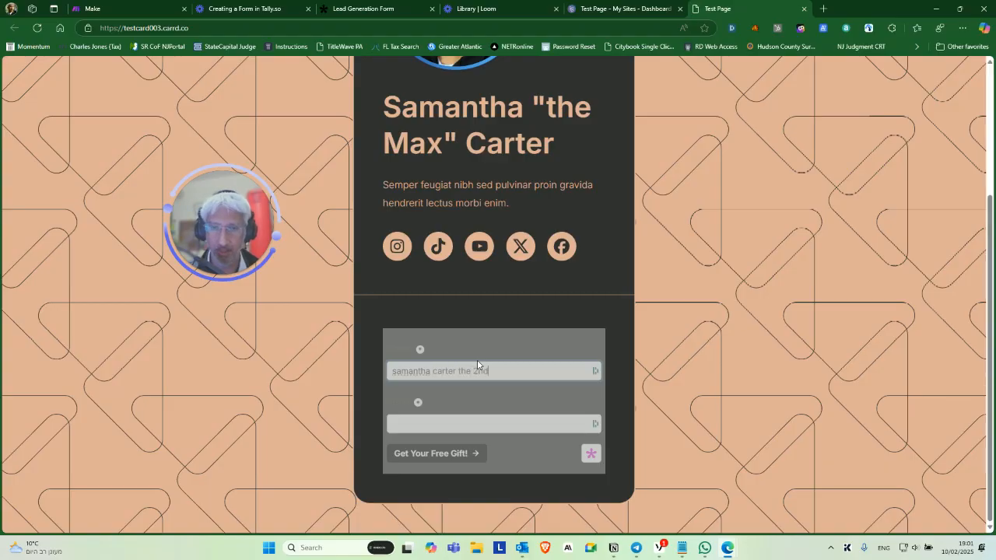
key(Tab)
text(samant)
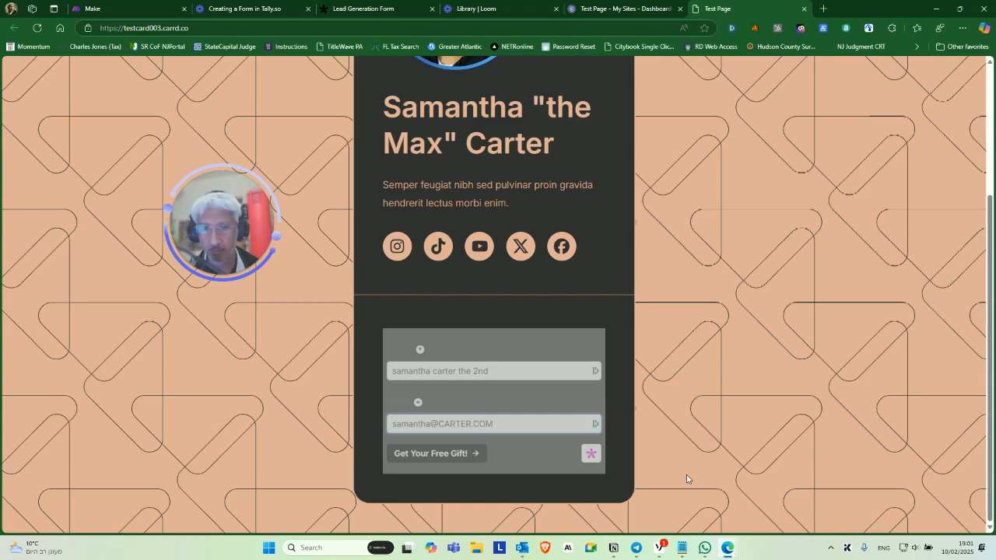
click(460, 457)
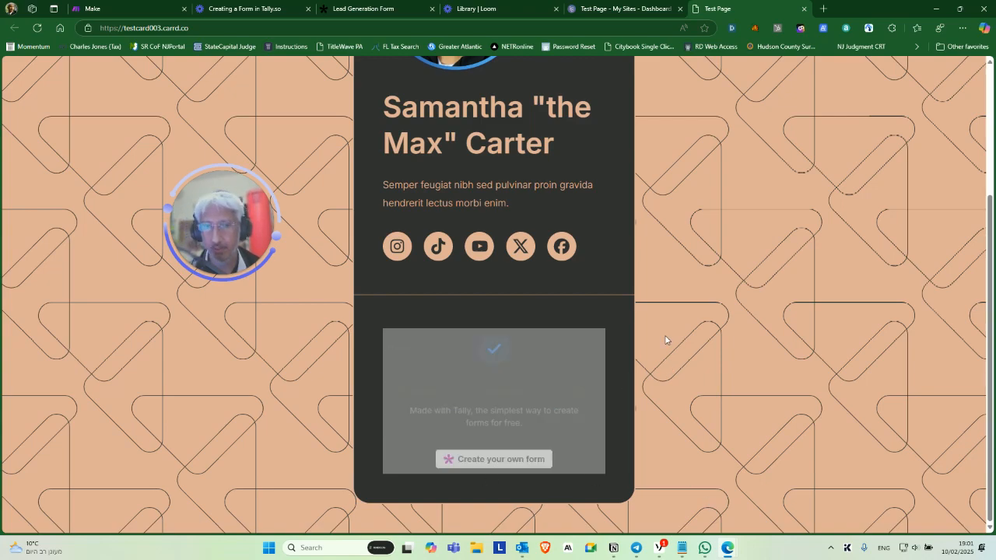
click(375, 9)
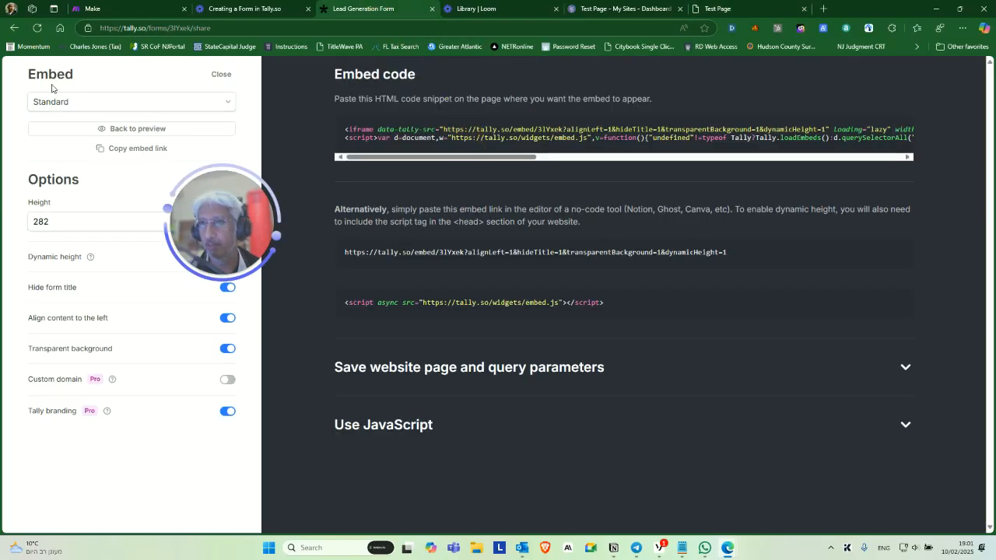
In Tally, close the embed panel and open the Lead Generation Form's Submissions from My workspace
click(219, 74)
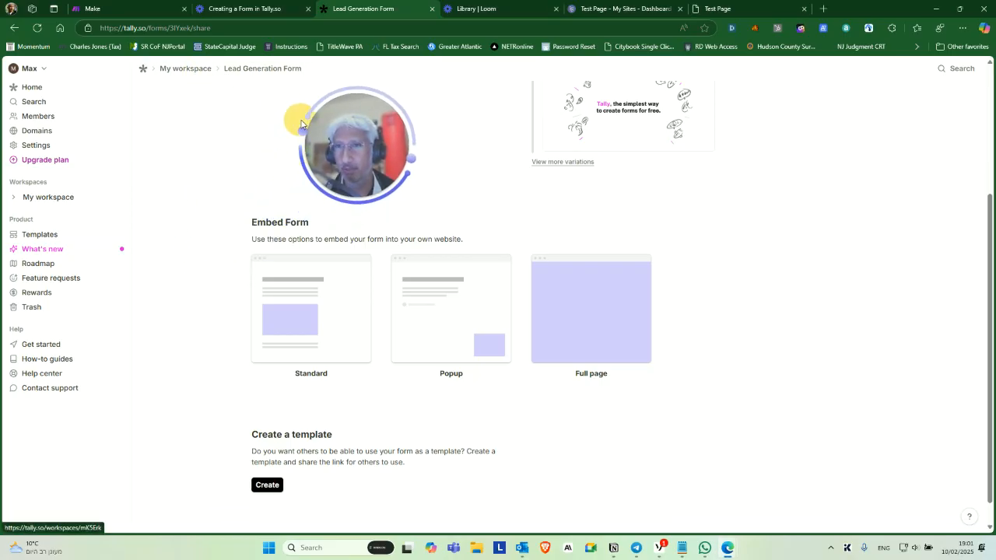
click(190, 69)
click(322, 167)
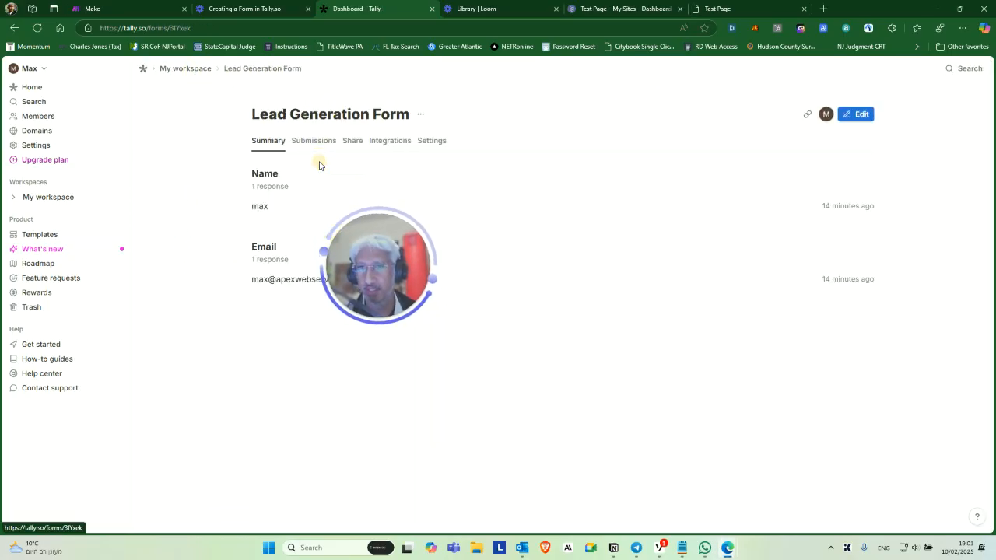
click(313, 140)
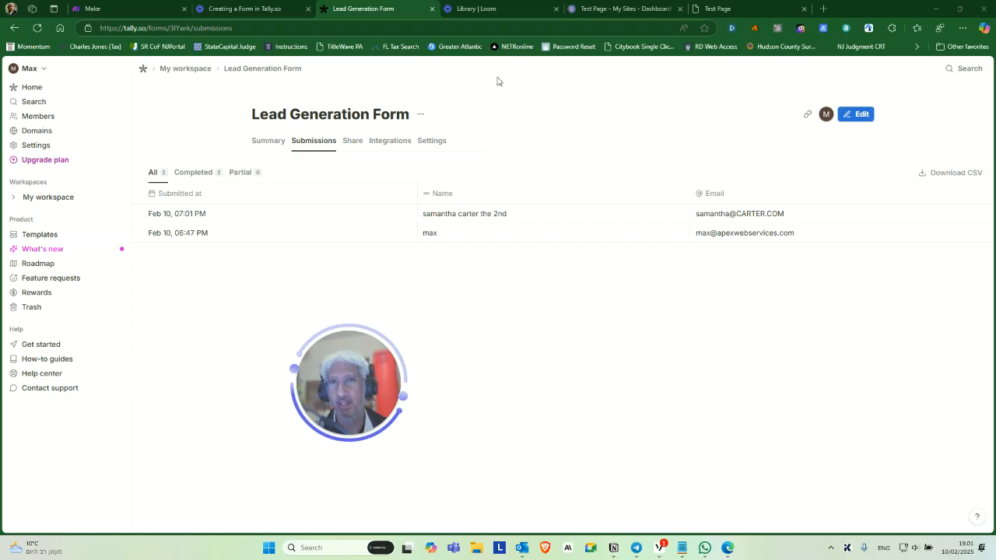
Back in the Carrd editor, dismiss the publish confirmation and show the add-element list
click(625, 9)
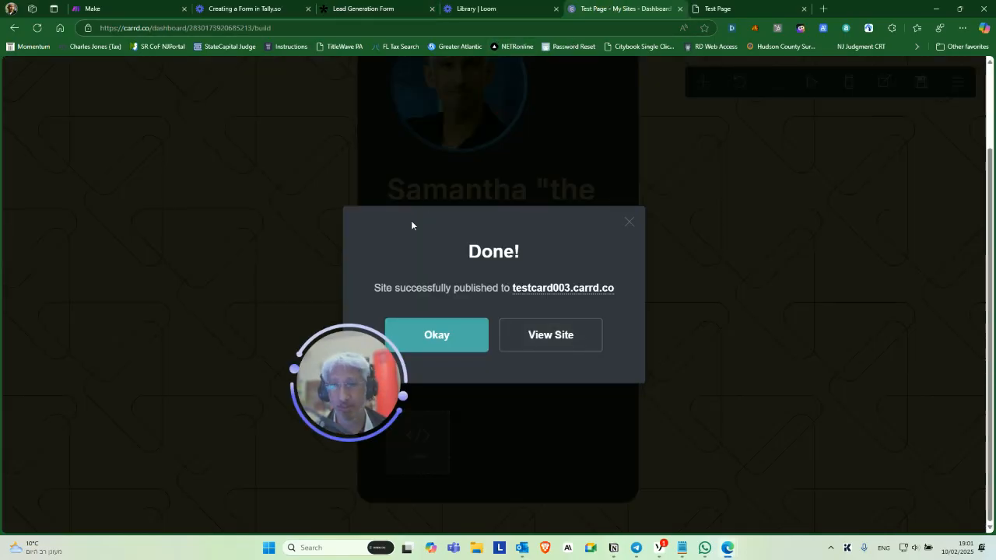
click(445, 336)
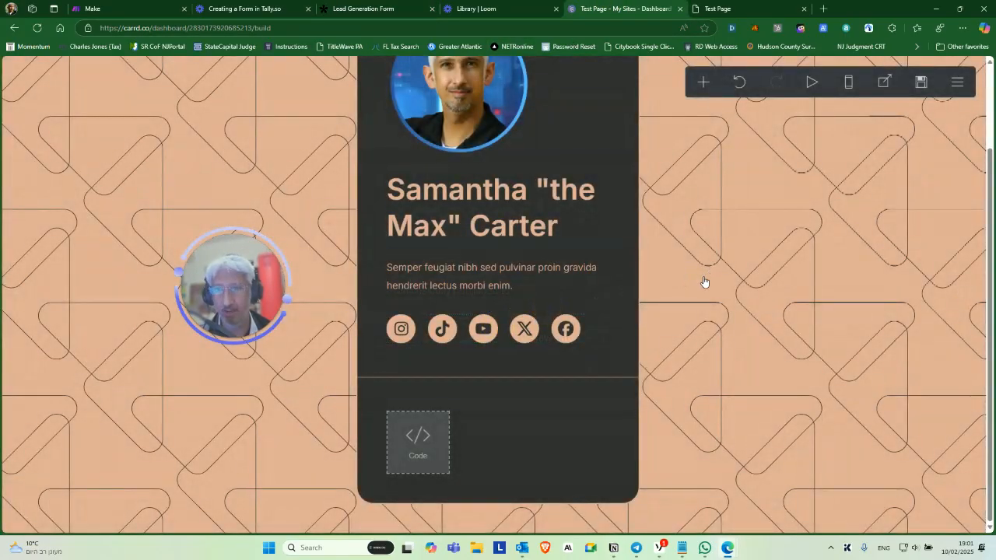
click(708, 78)
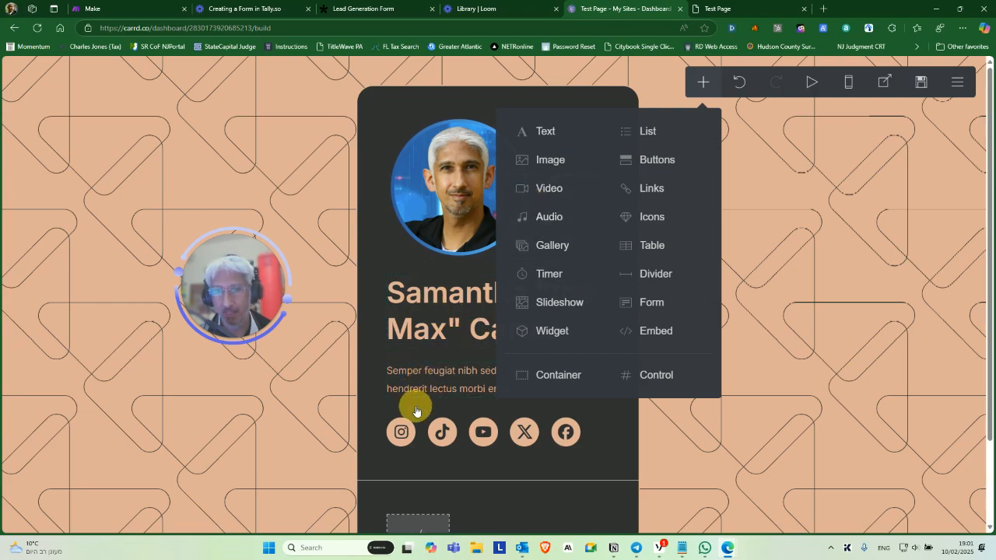
scroll(413, 488, down, 1)
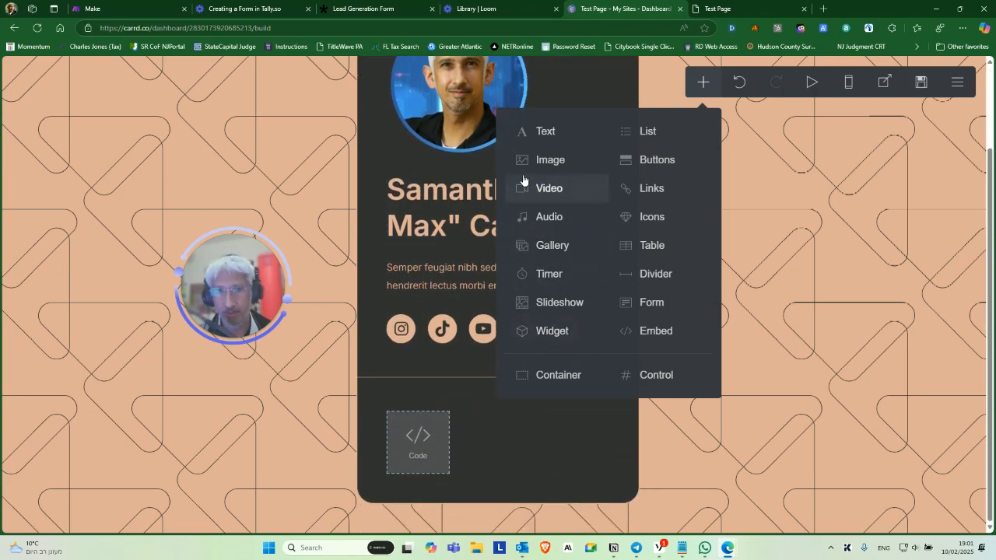
Add a Video element and place it below the Code embed
click(545, 188)
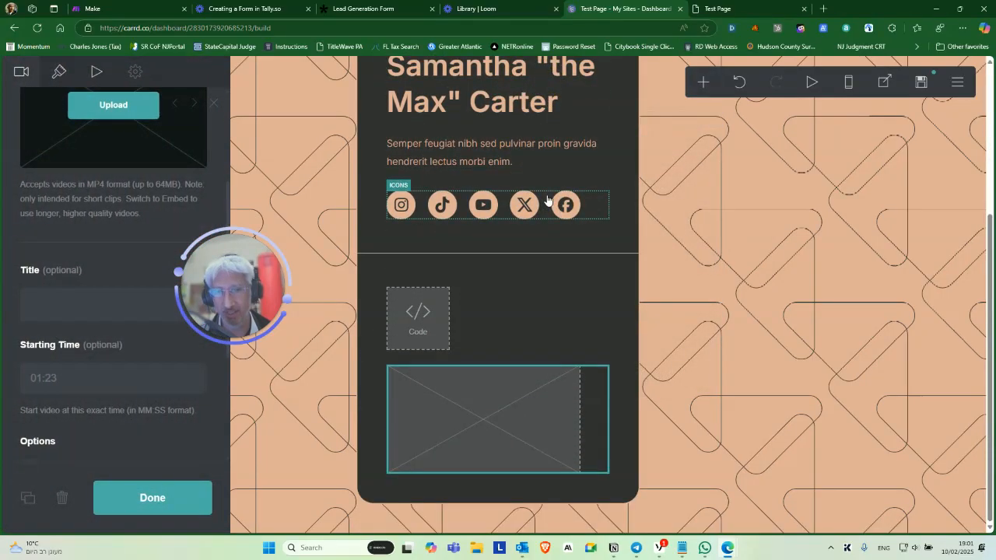
drag(506, 396, 525, 378)
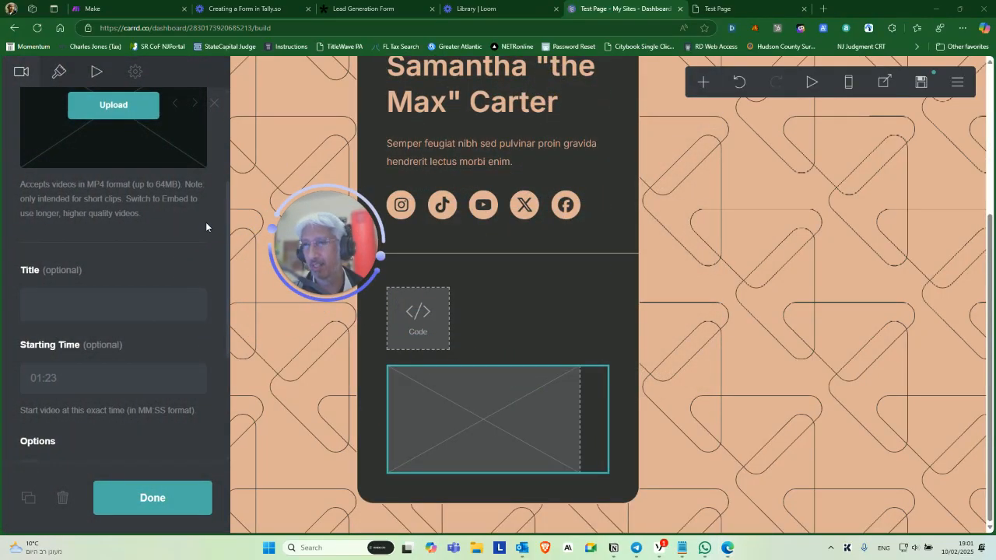
scroll(194, 234, up, 3)
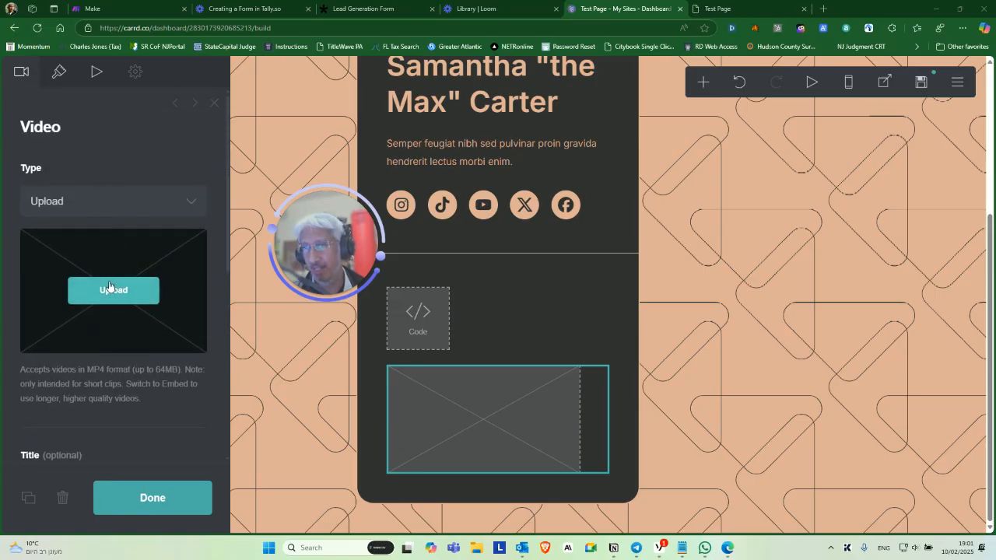
scroll(125, 319, down, 5)
scroll(118, 363, down, 3)
scroll(120, 344, up, 4)
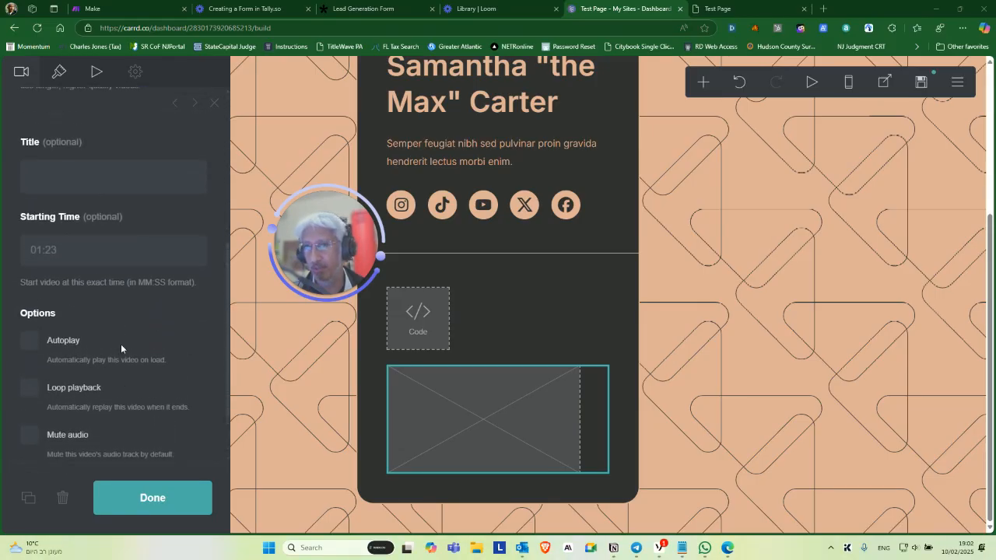
Browse the video's Appearance, Animation and Settings tabs, ending back on Video
click(56, 74)
click(23, 74)
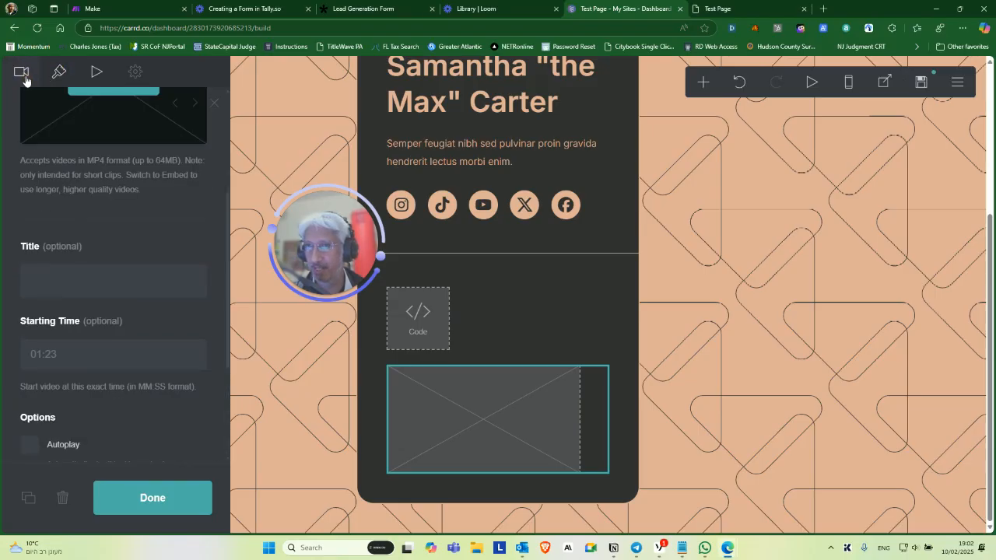
click(61, 74)
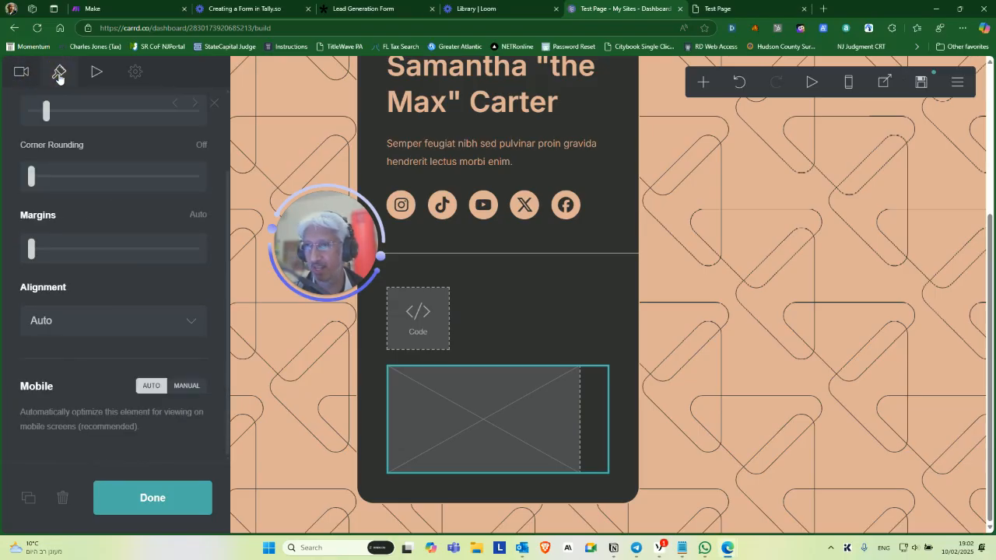
click(96, 74)
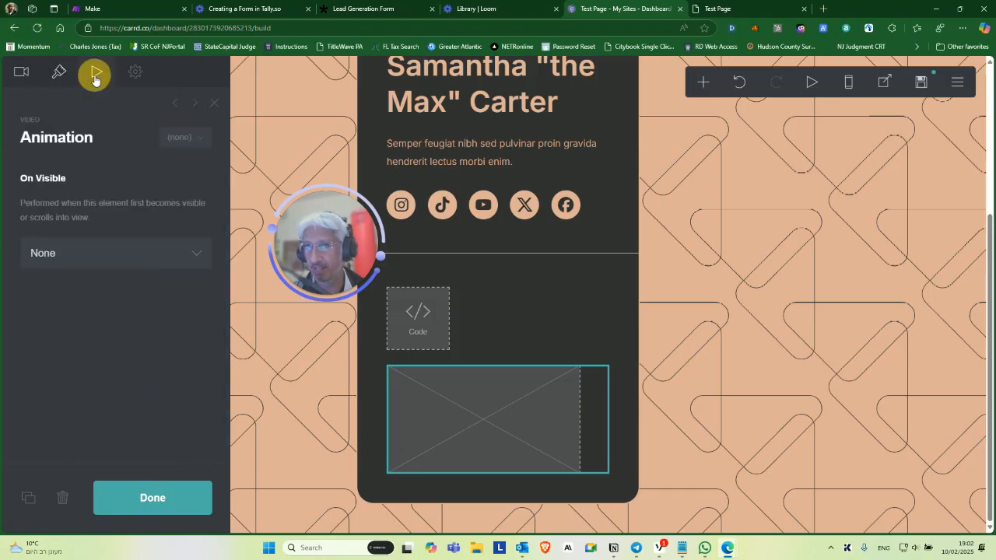
click(134, 74)
scroll(142, 265, down, 1)
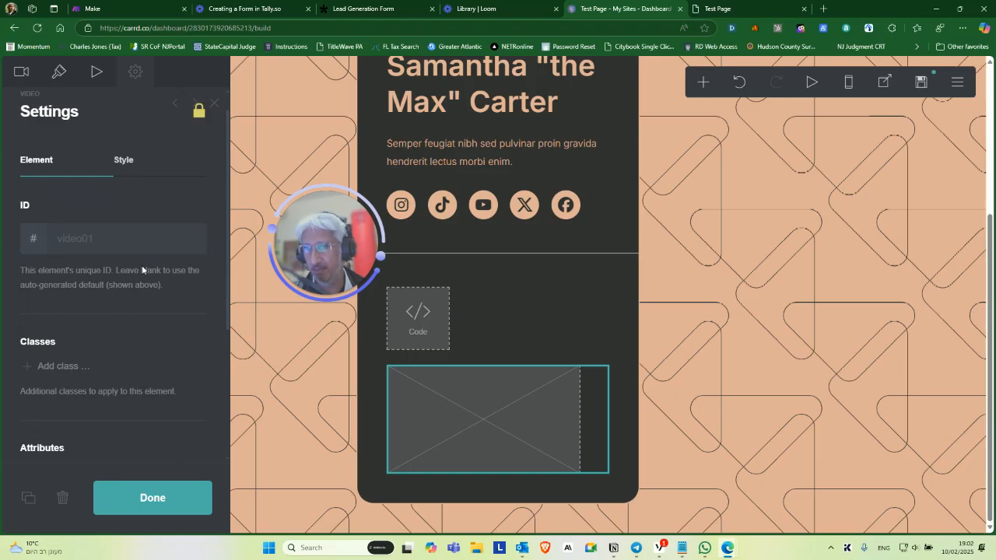
scroll(140, 217, up, 1)
click(22, 73)
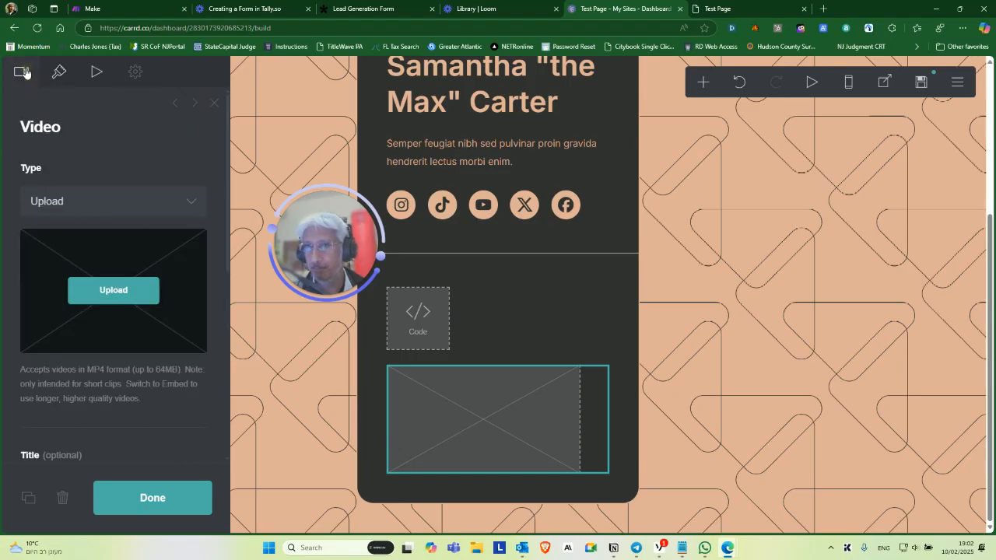